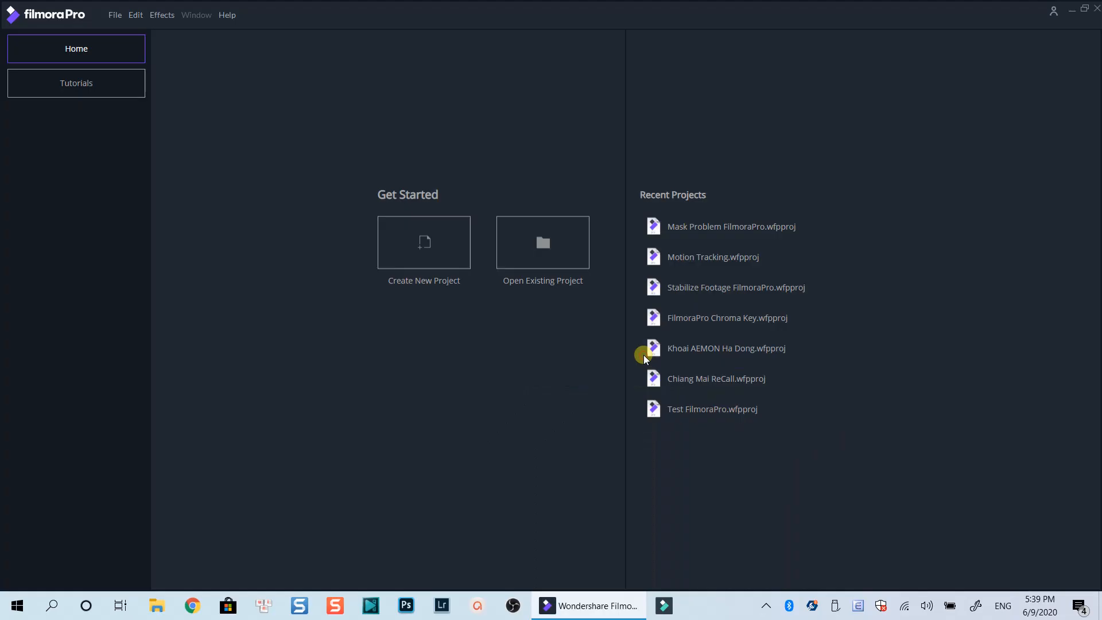
Create a new project with the 1080p Full HD @ 24 fps template and a duration of 00:02:00:00
click(417, 247)
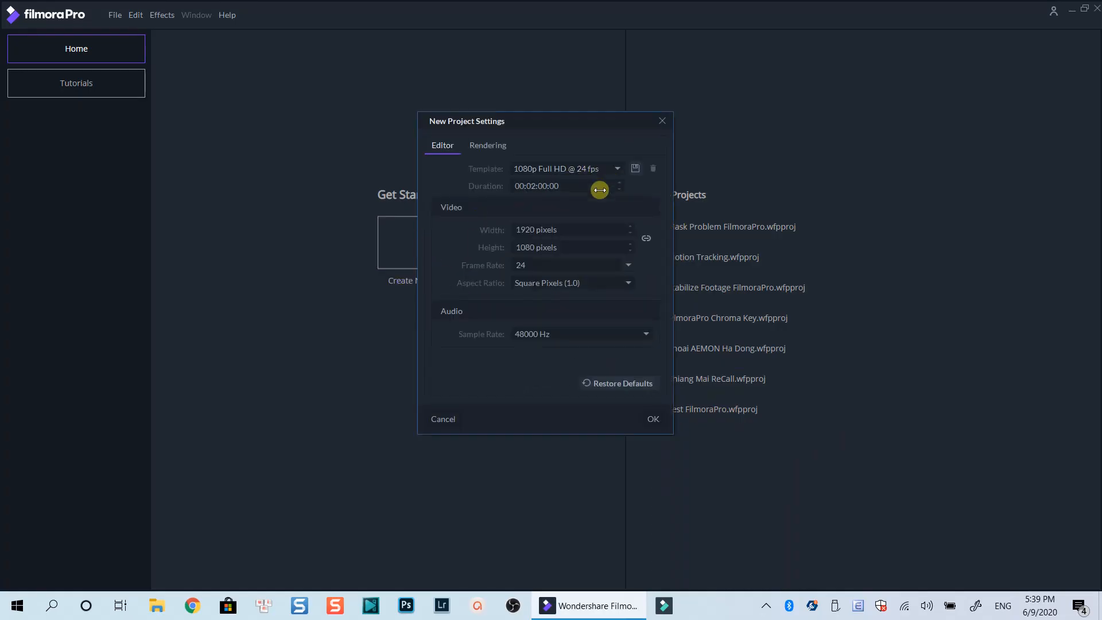
click(652, 419)
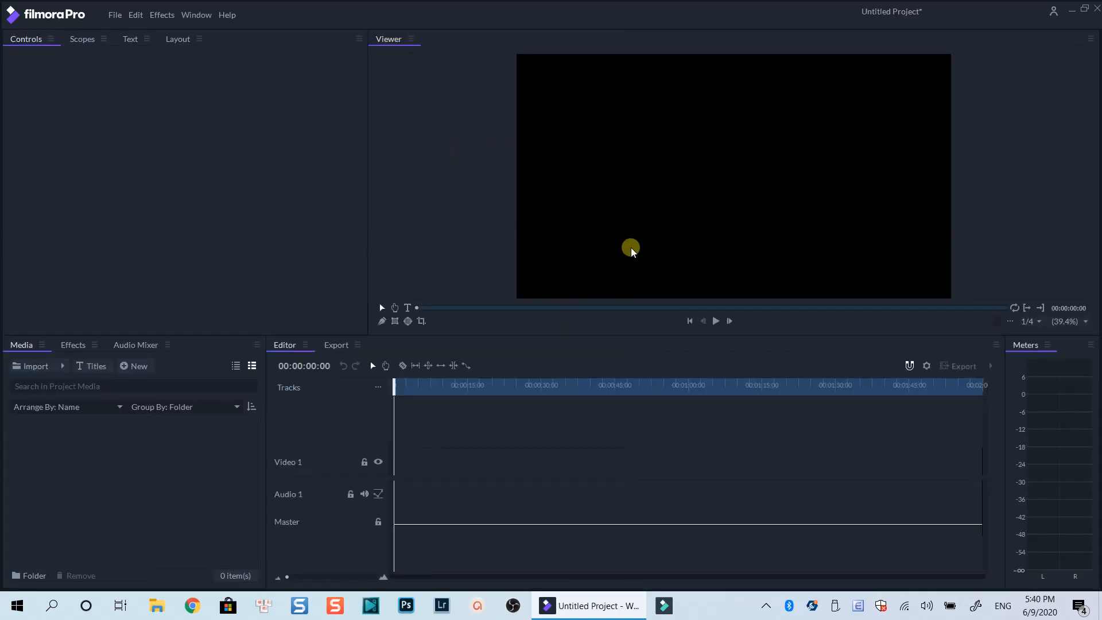
Add a text title in the upper area of the video frame and enter the person's full name
click(409, 310)
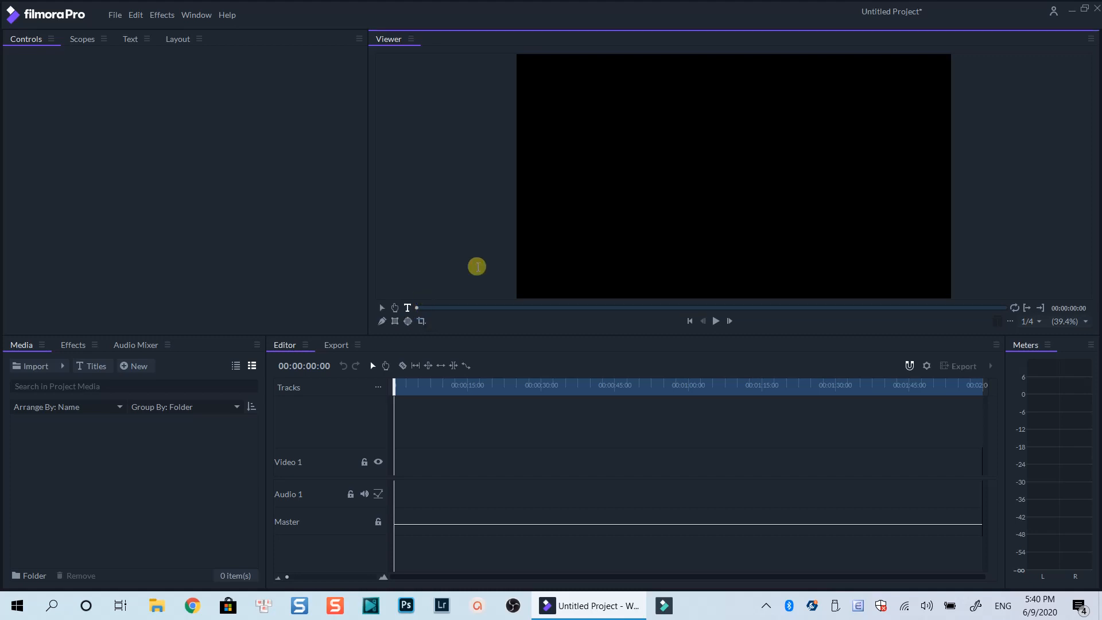
click(605, 164)
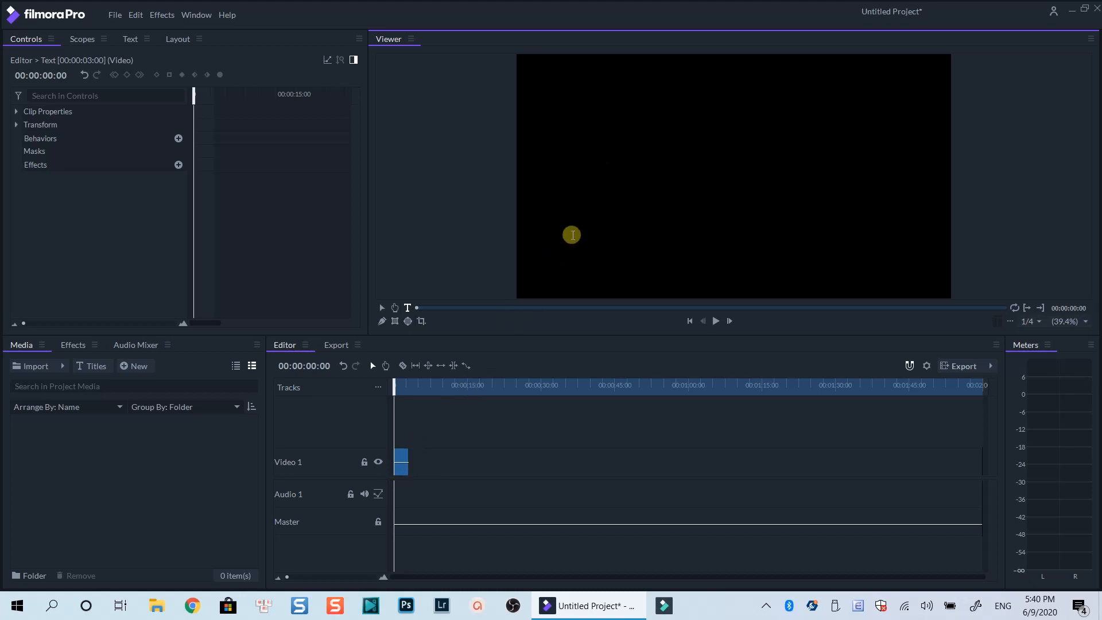
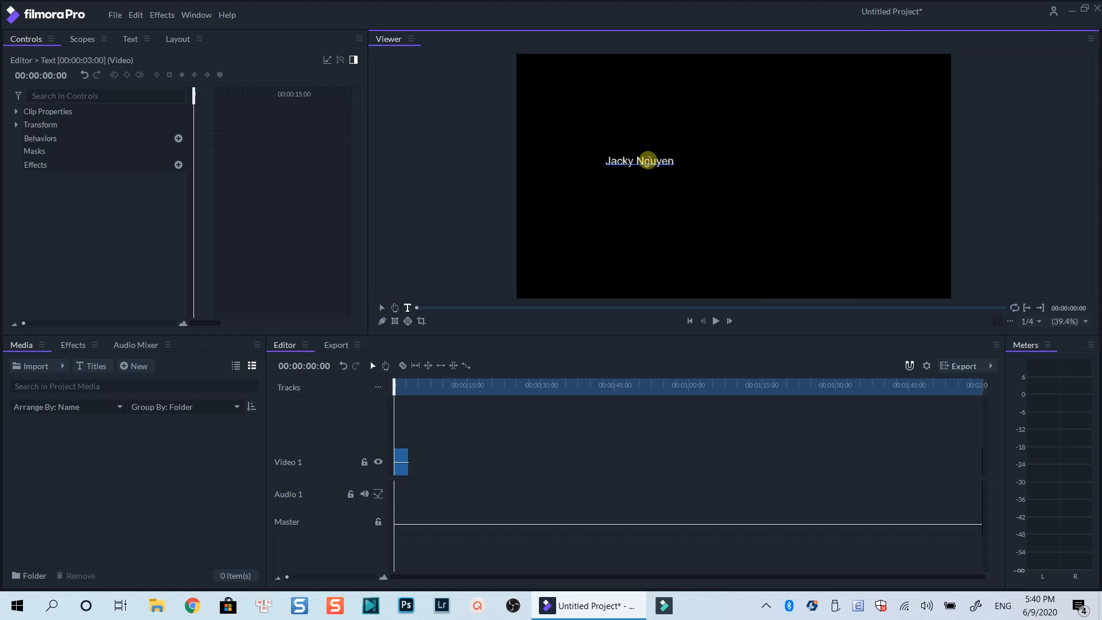
Select the whole title text and change its font to Bebas Neue
triple_click(641, 157)
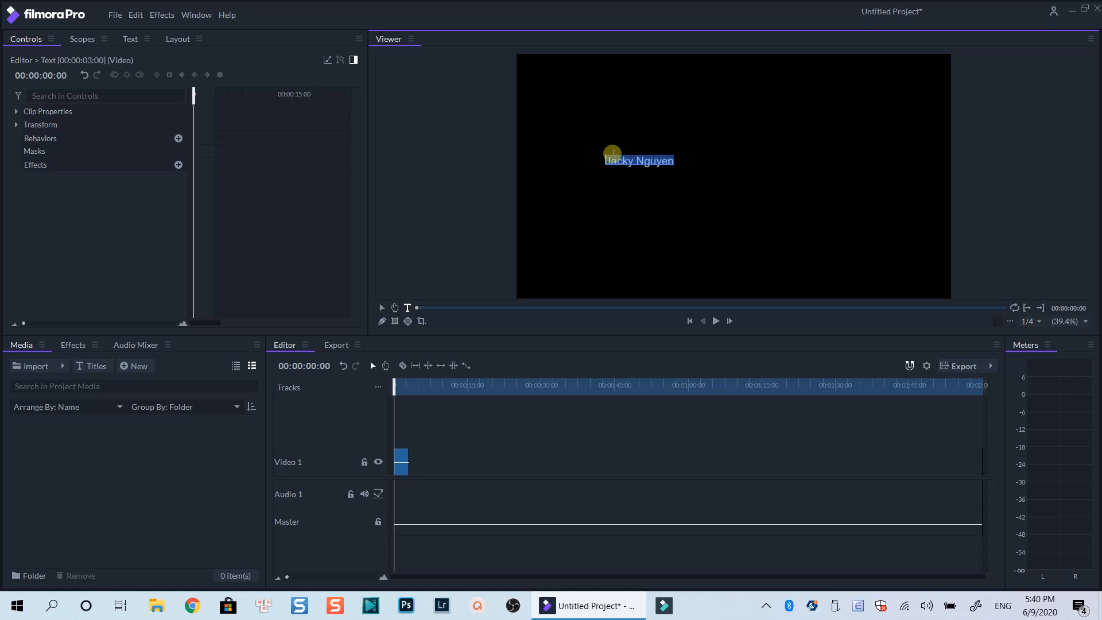
click(130, 40)
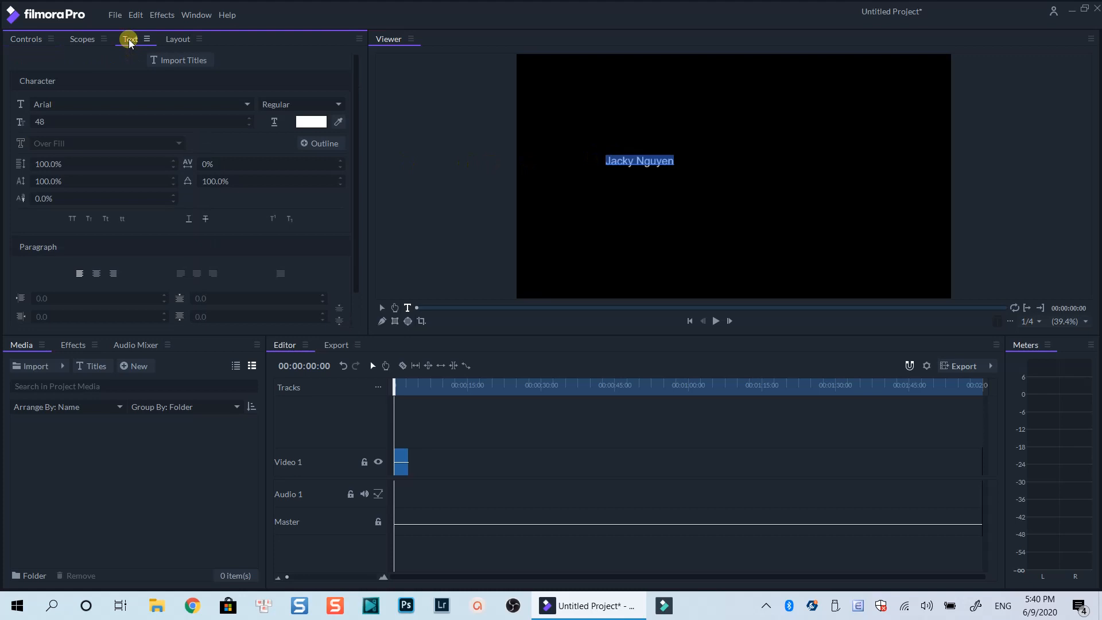
click(118, 104)
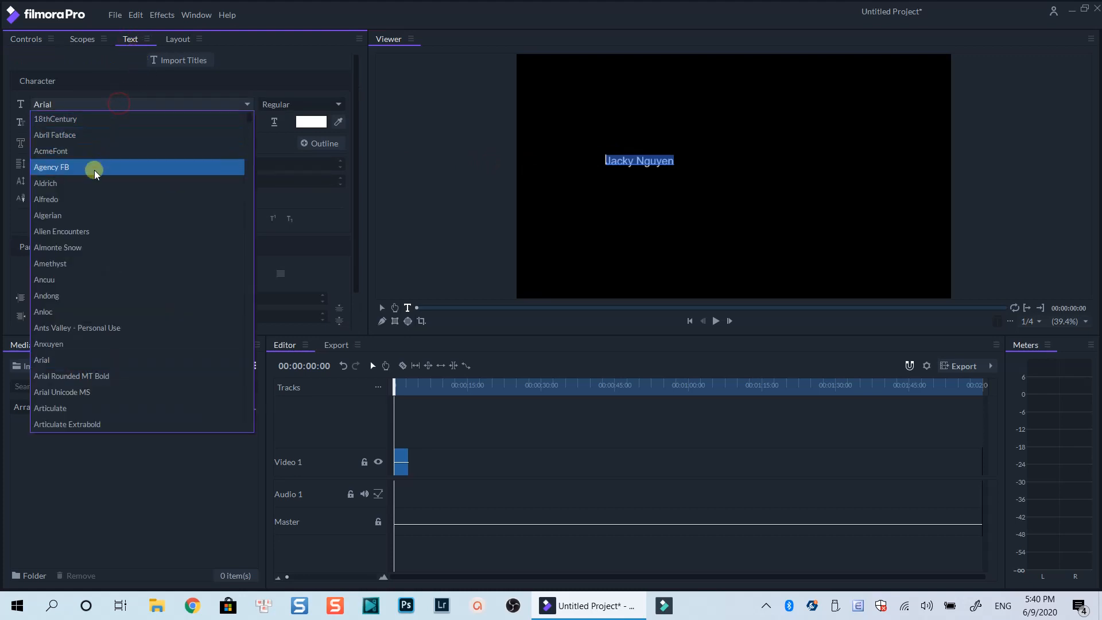
scroll(86, 279, down, 3)
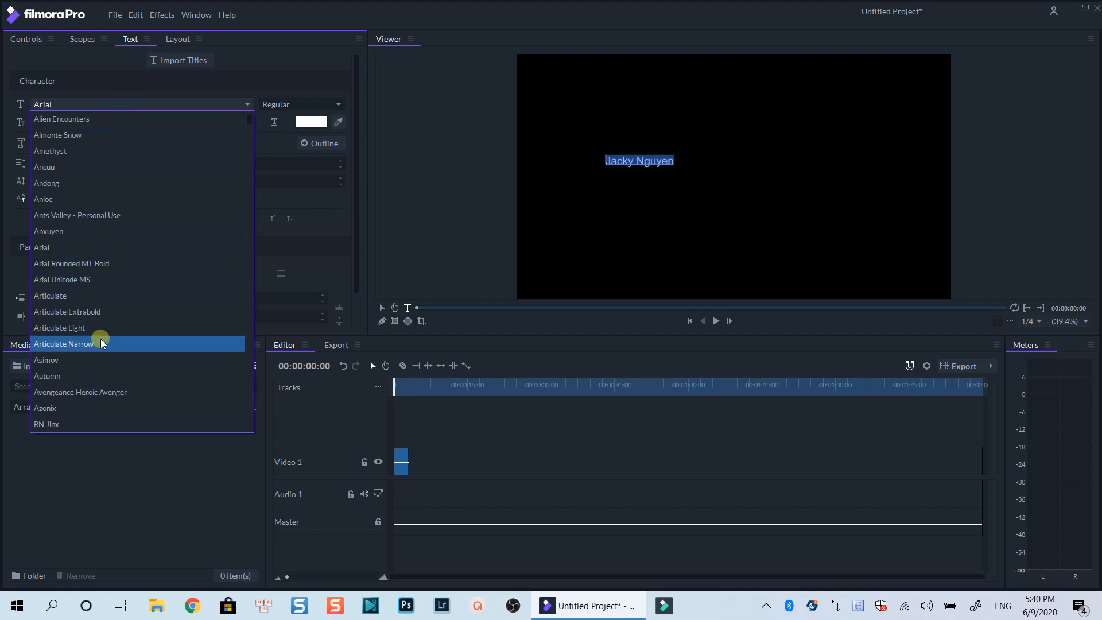
scroll(96, 370, down, 5)
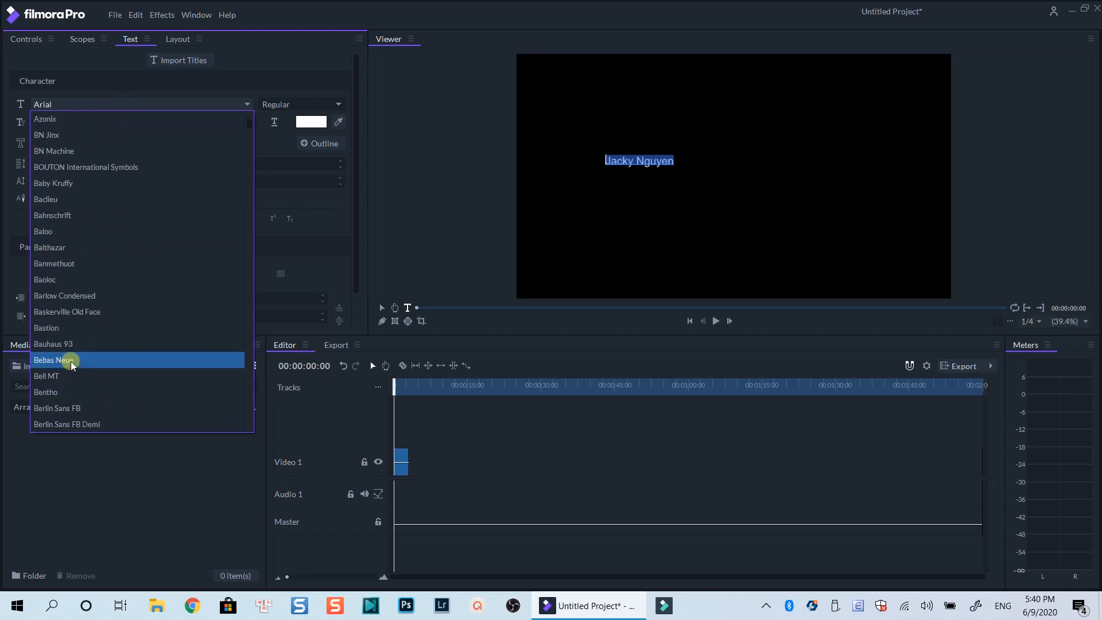
click(70, 361)
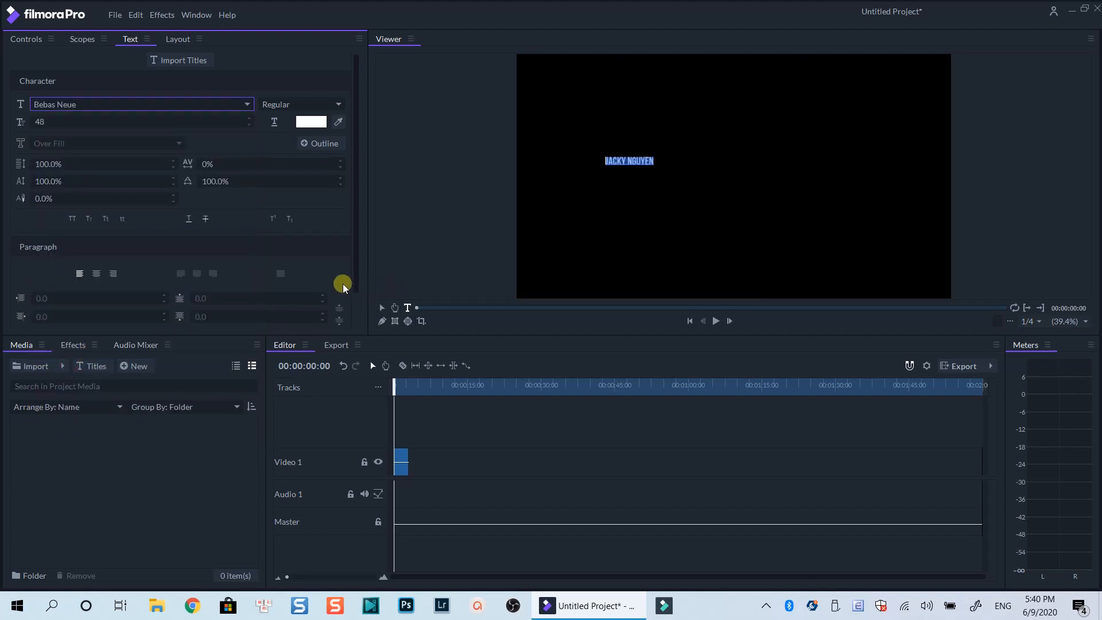
Set the title's font size to 100, and enlarge it further to 253
click(42, 121)
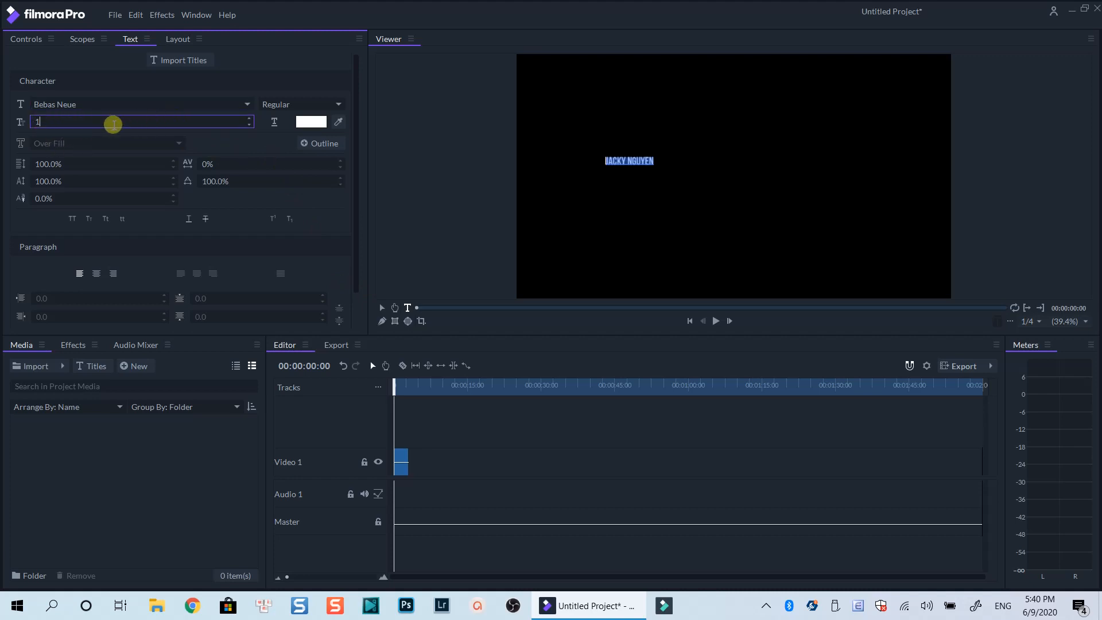
text(100)
key(Return)
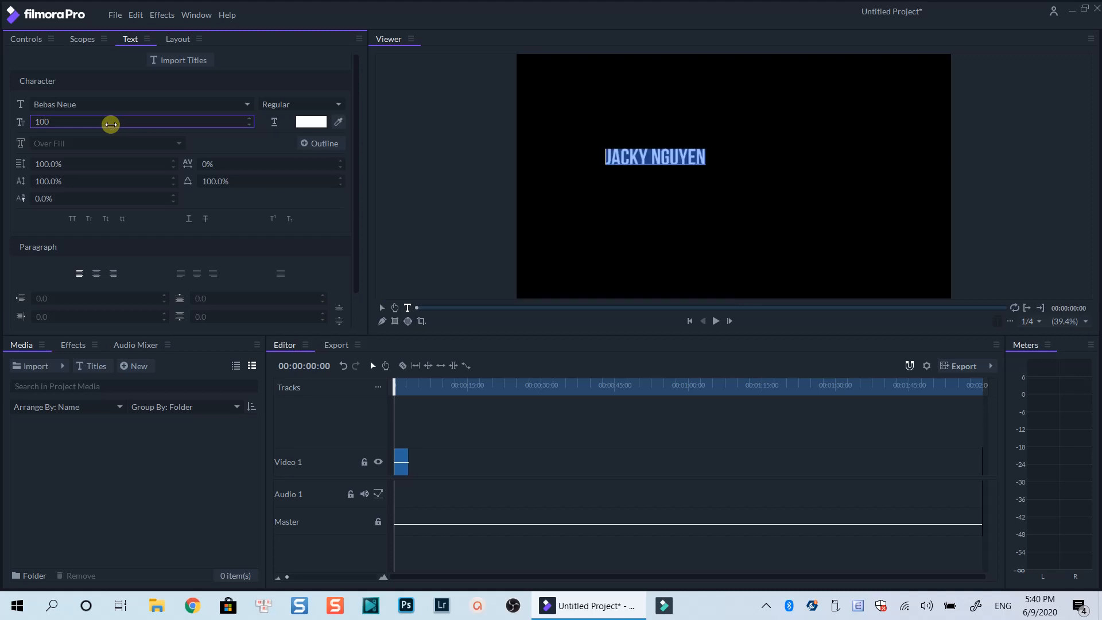
drag(49, 118, 48, 118)
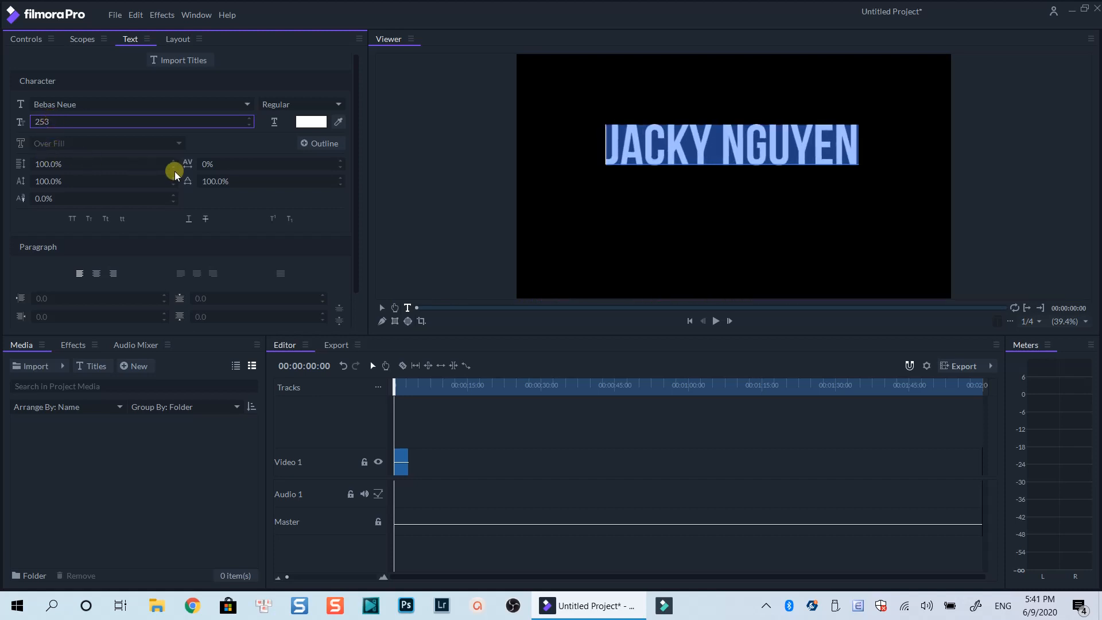
Set the title's fill color to red (#ff0000)
click(307, 123)
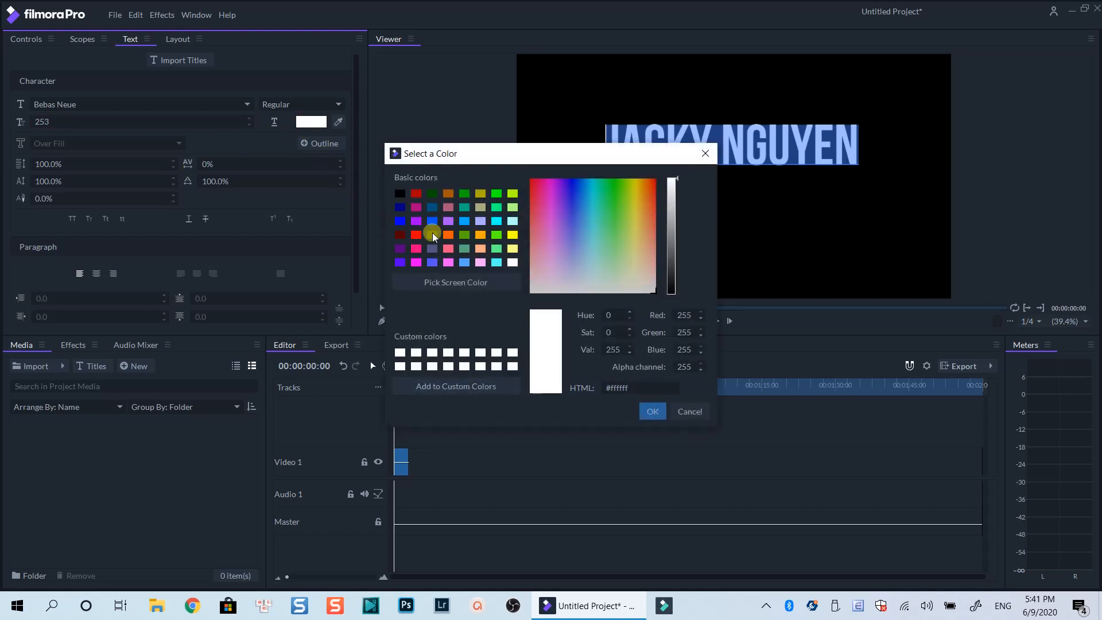
click(417, 235)
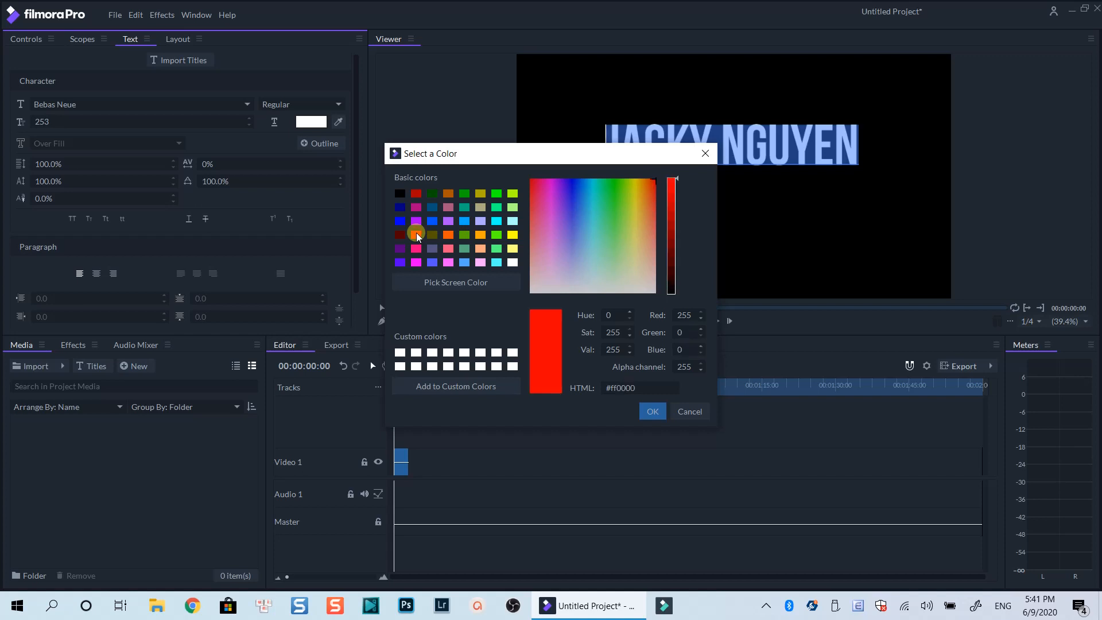
click(653, 410)
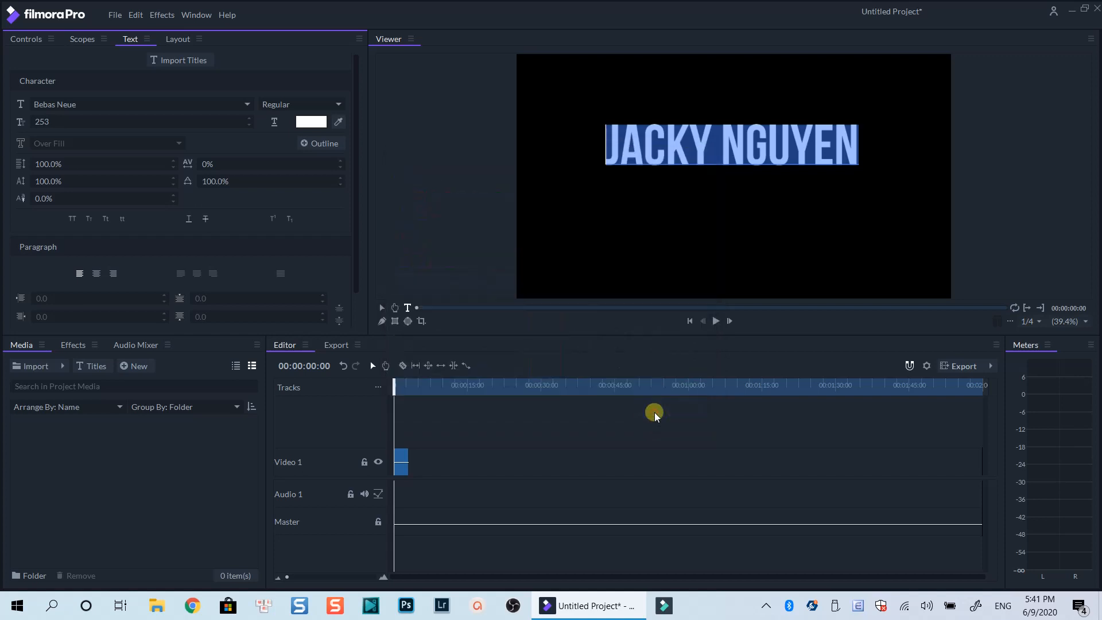
Reposition the title freehand near the middle of the video frame, tilting it slightly
click(383, 307)
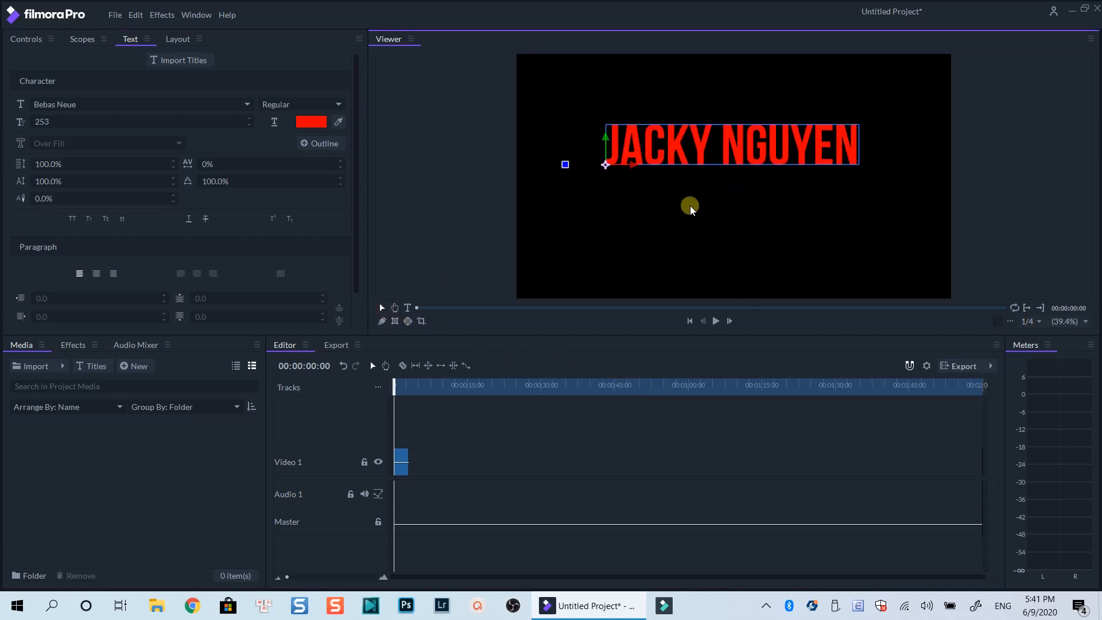
drag(605, 165, 623, 148)
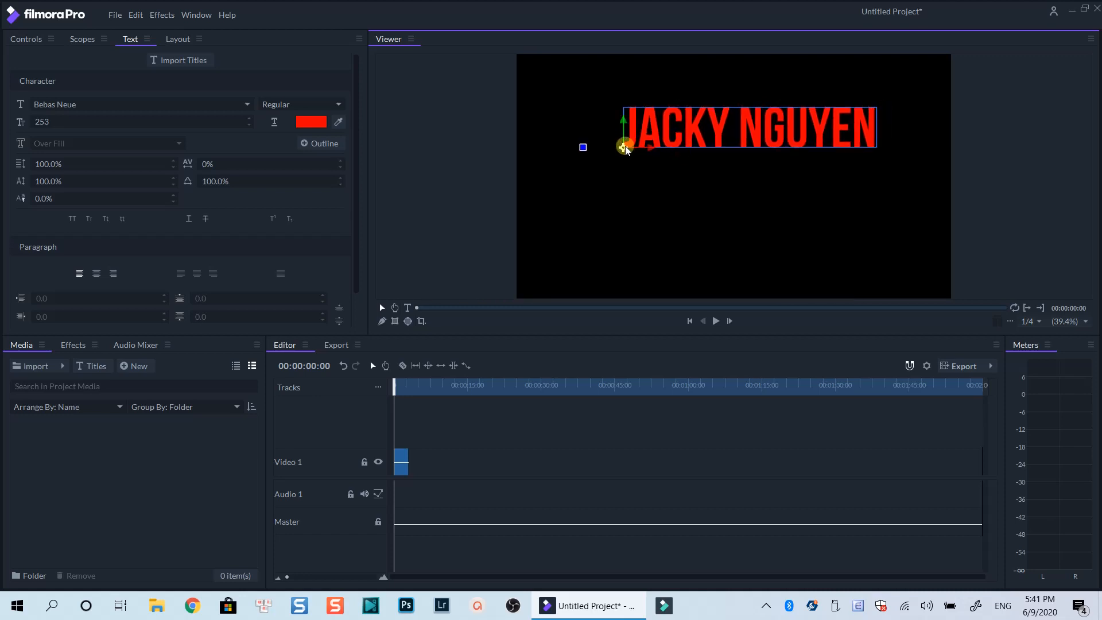
drag(624, 148, 602, 182)
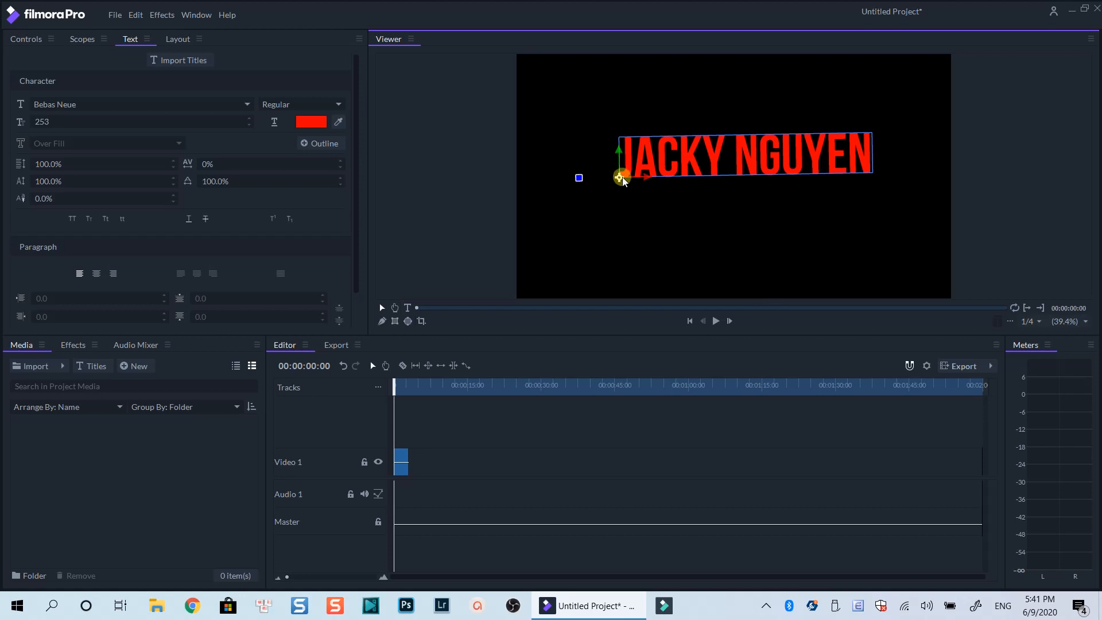
drag(645, 160, 645, 157)
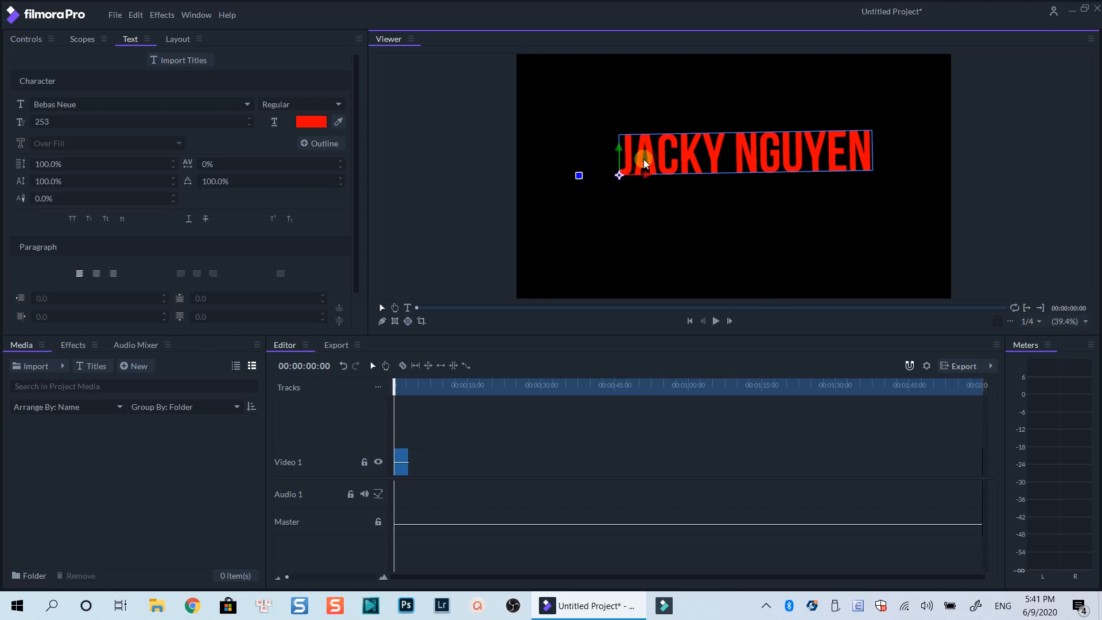
Try a 200% vertical character scale on the title text and return it to 100%
double_click(643, 160)
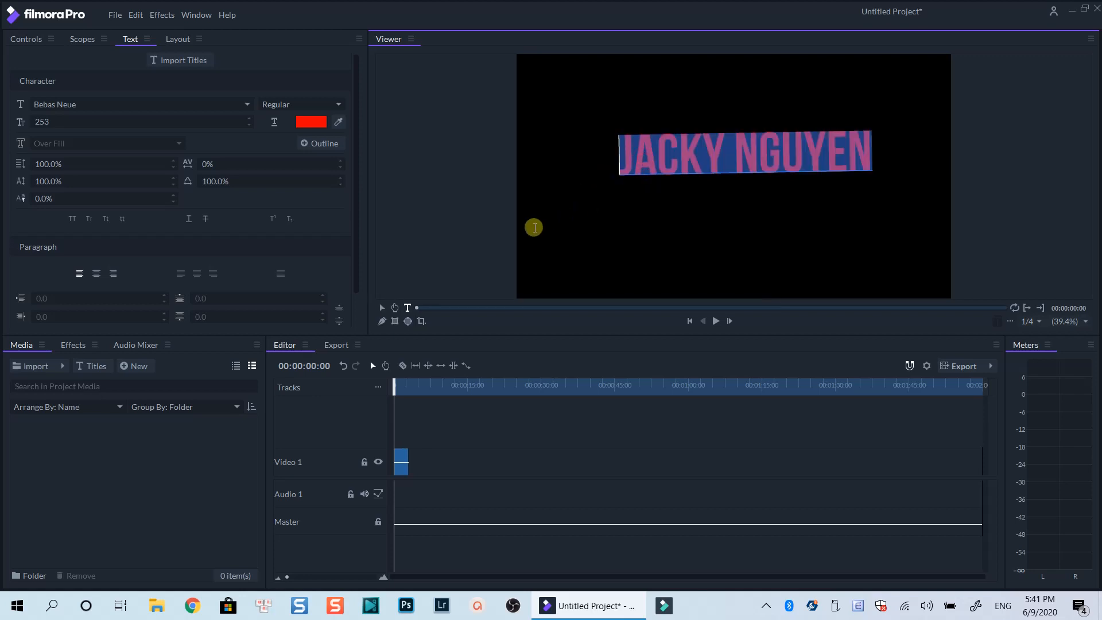
drag(39, 181, 45, 180)
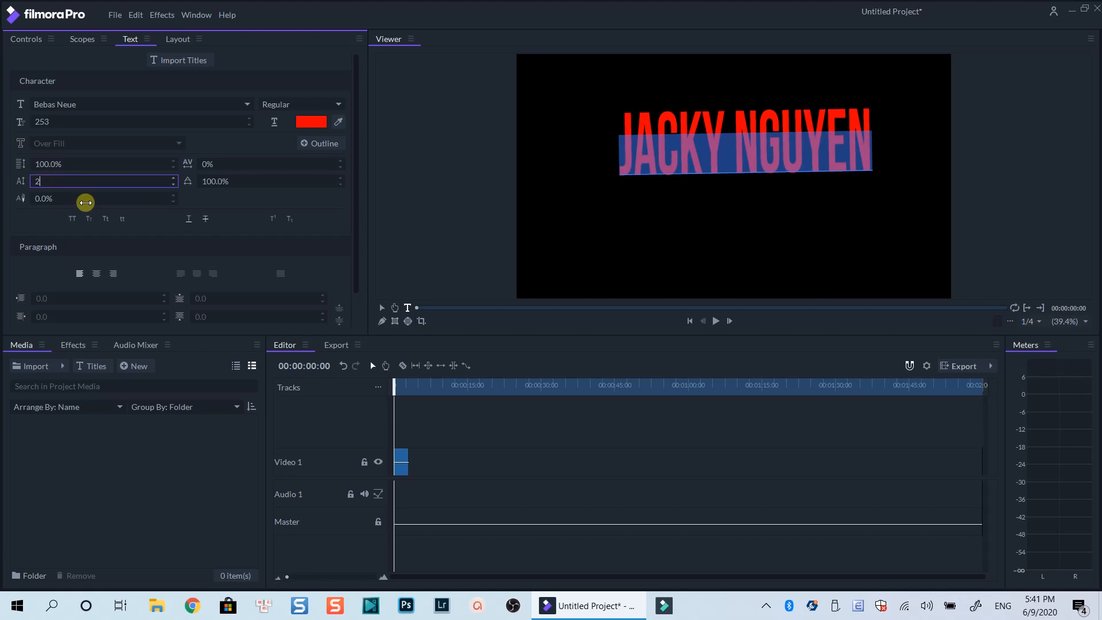
text(200)
key(Return)
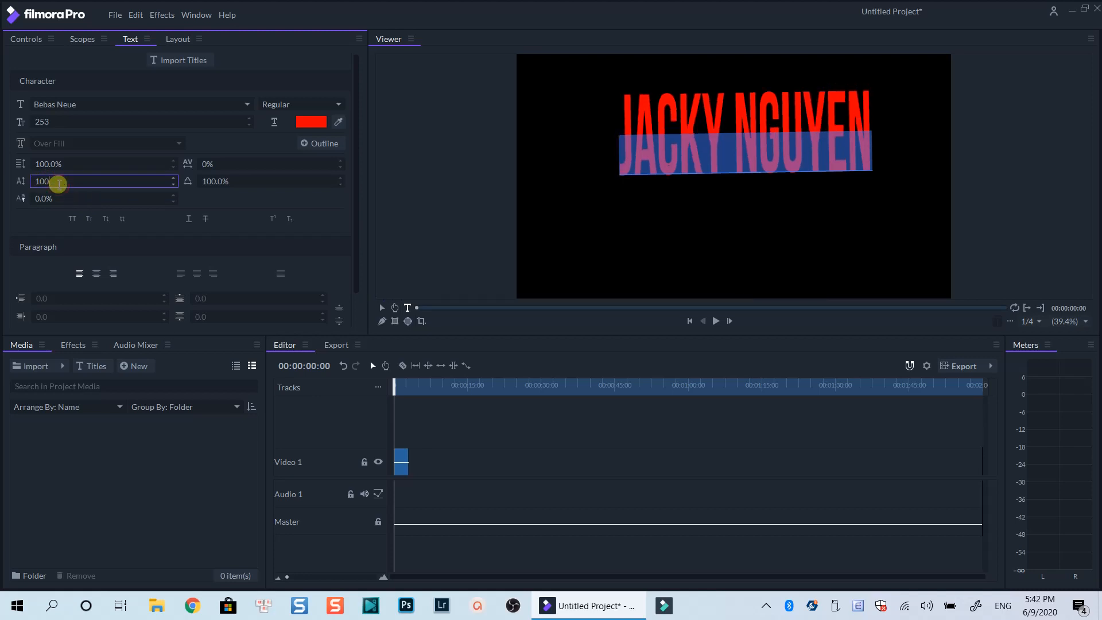
key(Return)
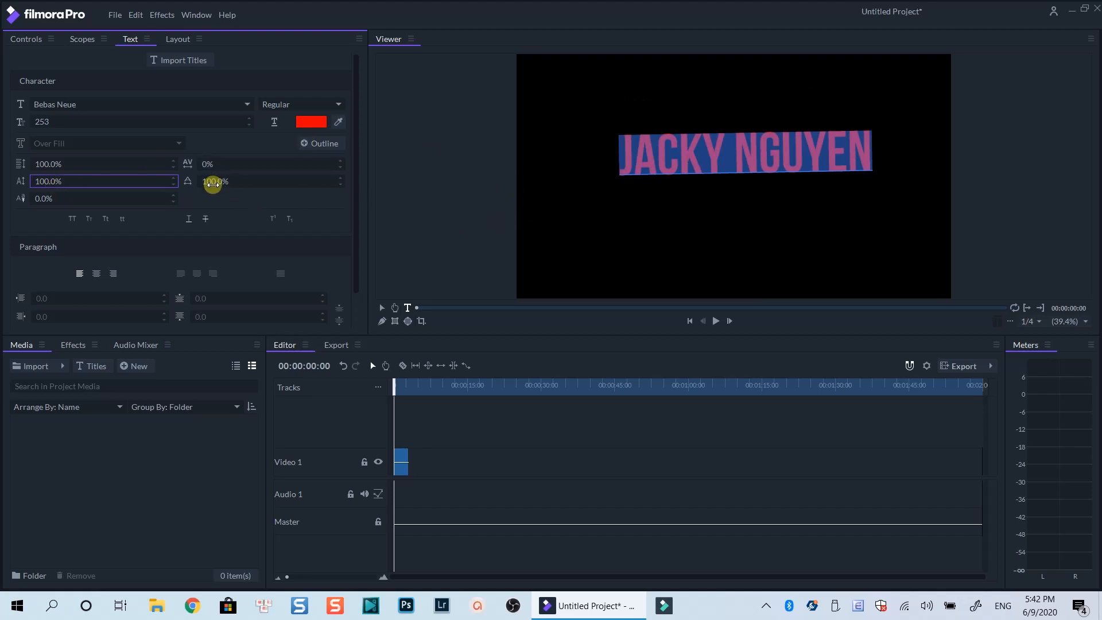
Set the title's horizontal character scale to 143% and its font size to 247
drag(212, 182, 212, 183)
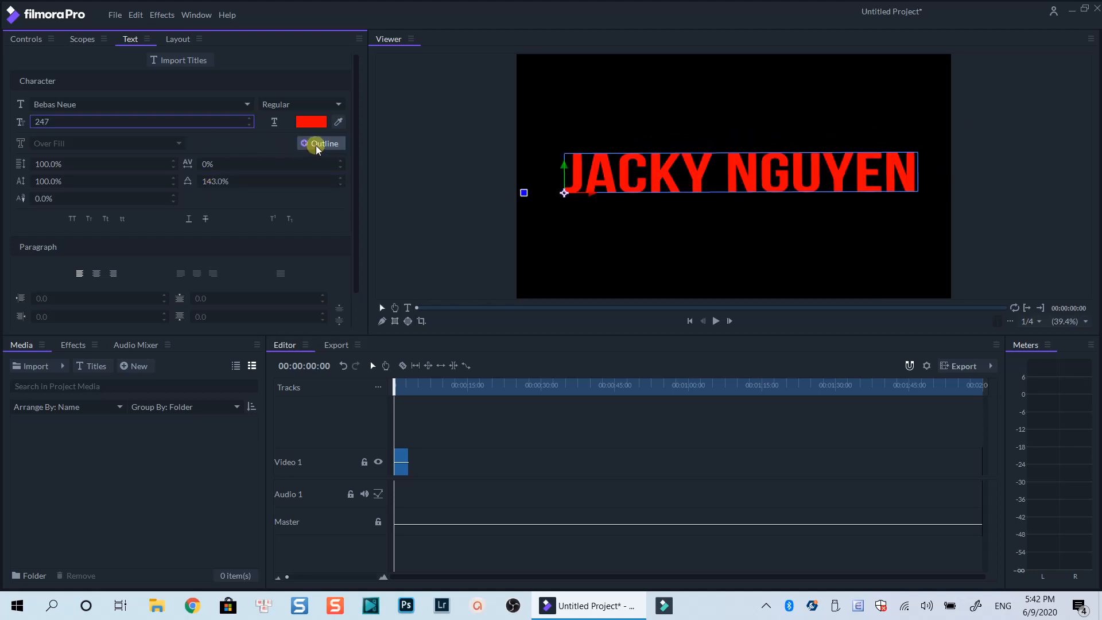
Add a white outline with a width of 4.00 to the title's letters
click(317, 146)
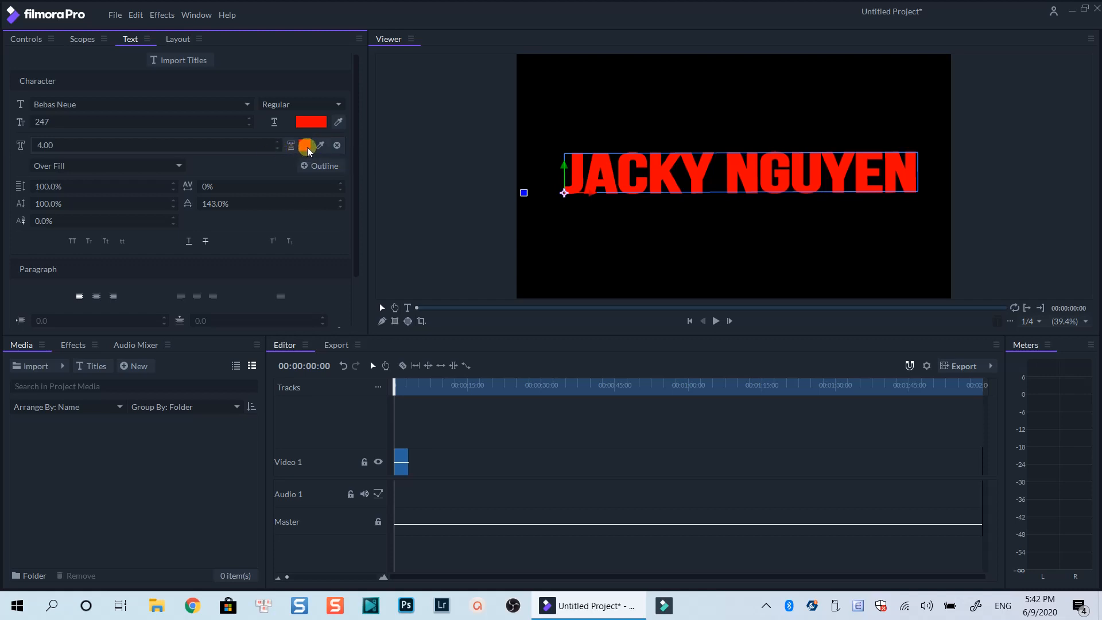
click(306, 147)
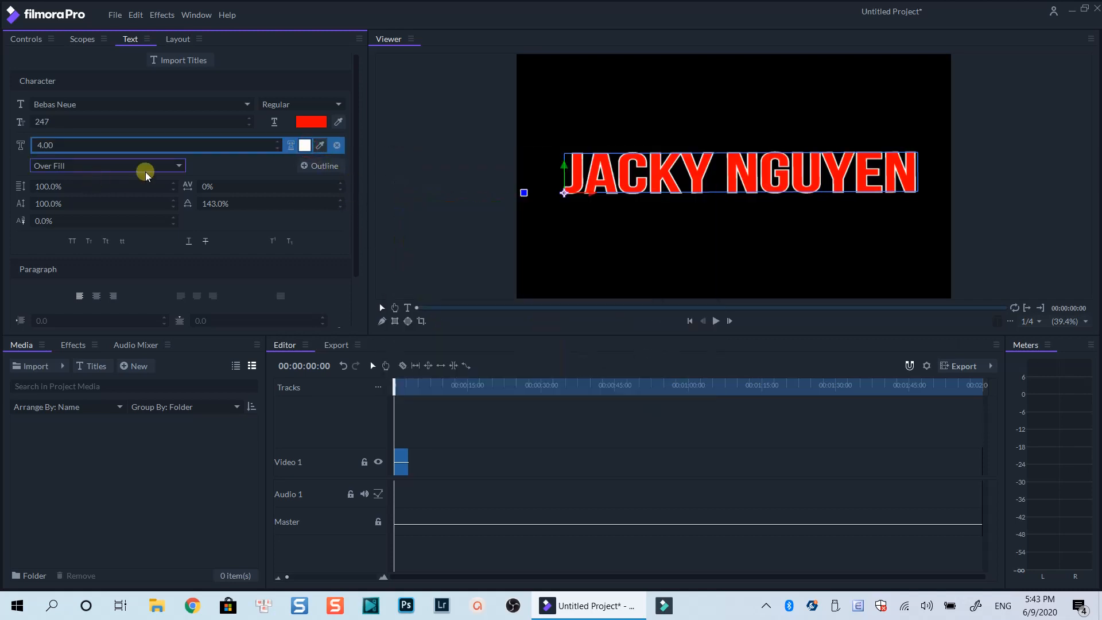
Try a second outline with a width of 4.00 on the title, colored bright green
click(305, 166)
click(305, 163)
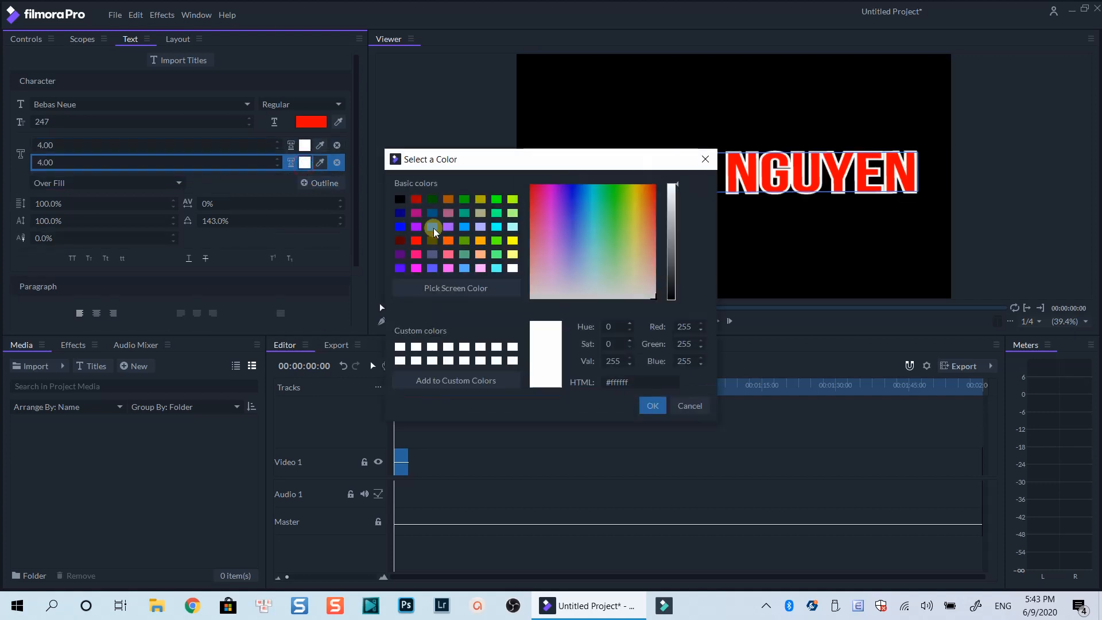
click(497, 199)
click(652, 405)
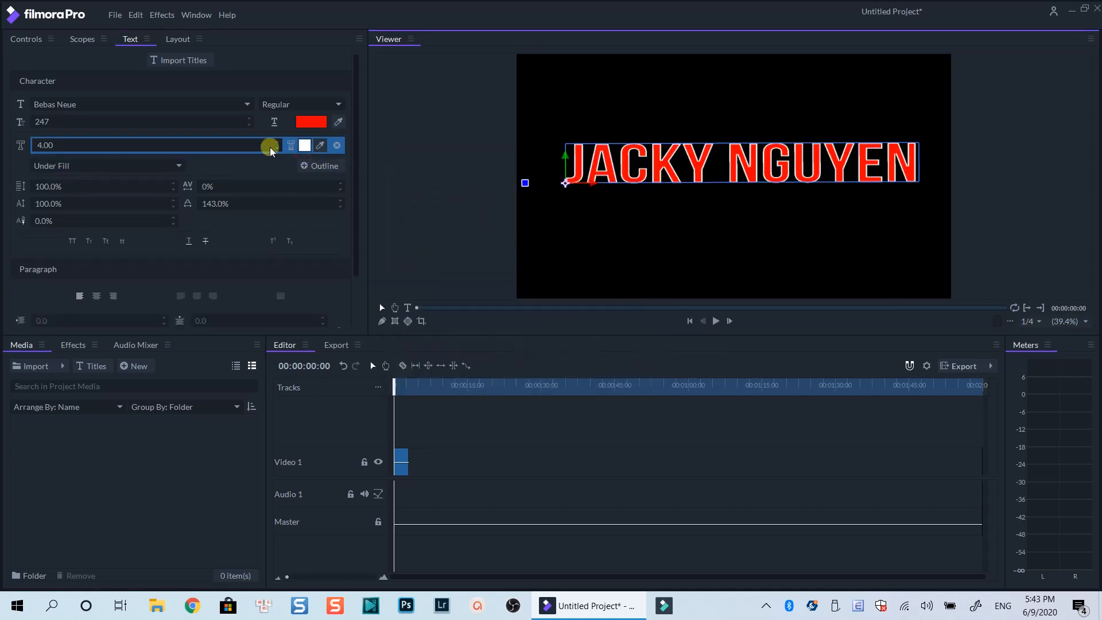
Show the text clip's Clip Properties and Transform settings to examine its blend, position, scale, rotation and opacity
click(34, 41)
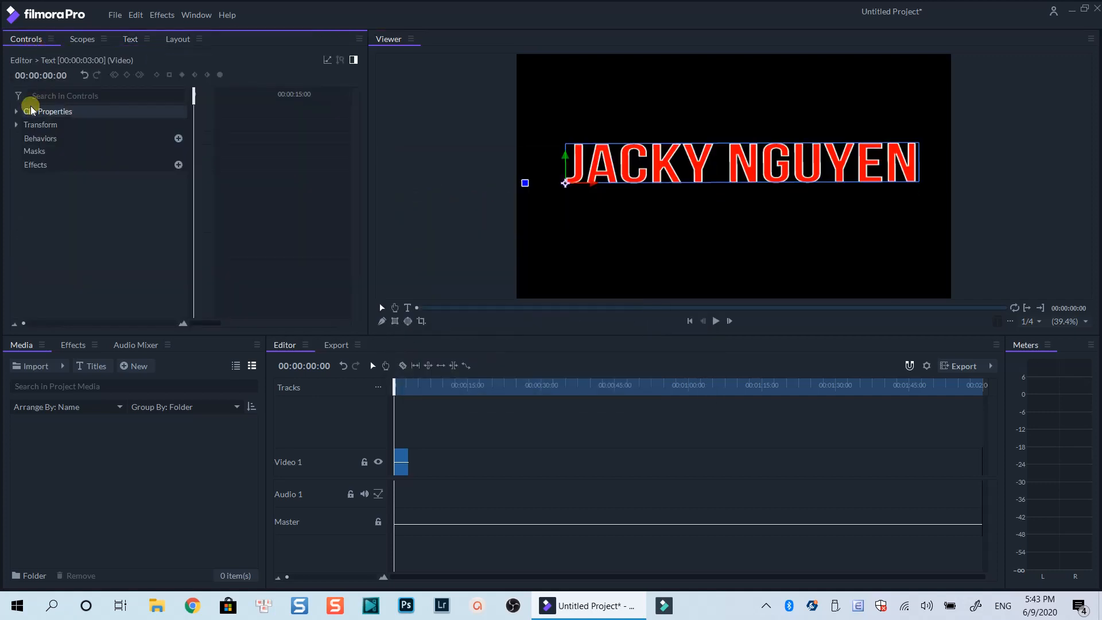
click(404, 461)
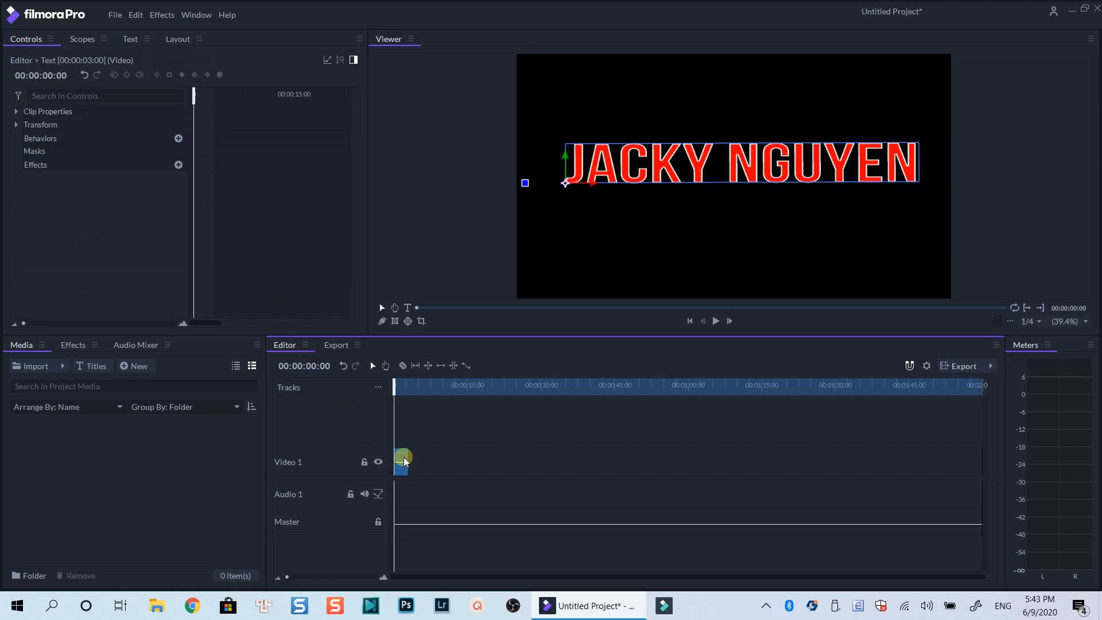
click(16, 112)
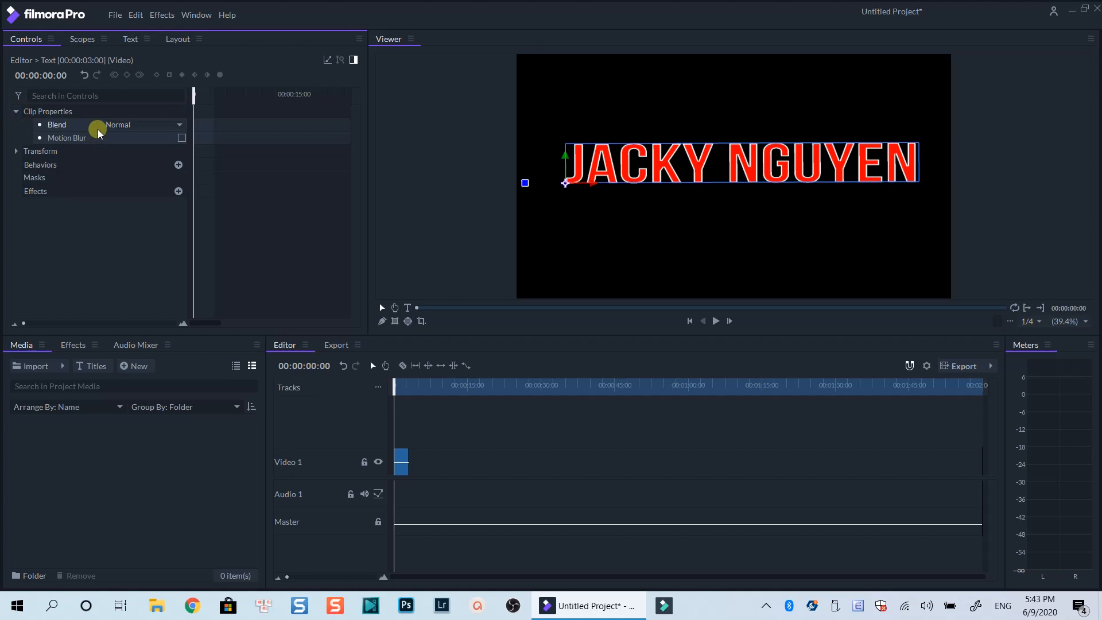
click(57, 151)
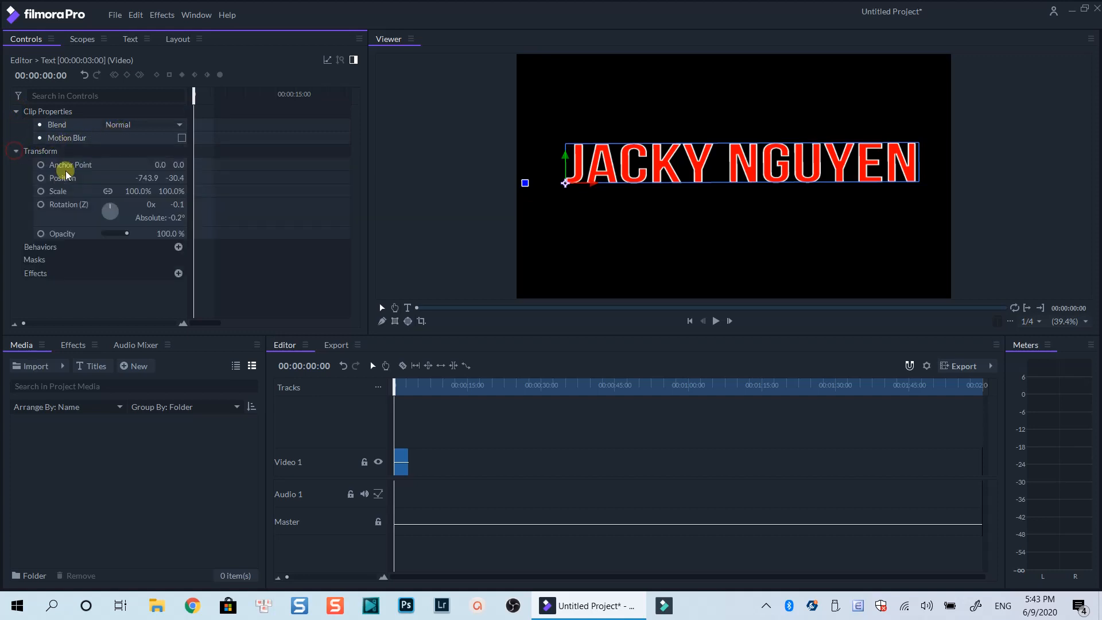
Set the title's anchor point to 665.0, 0.0, its position to -89.9, 32.9, its scale to 77.0% and its rotation to 0.0°
click(62, 166)
drag(158, 165, 159, 164)
drag(566, 183, 713, 168)
drag(131, 190, 189, 218)
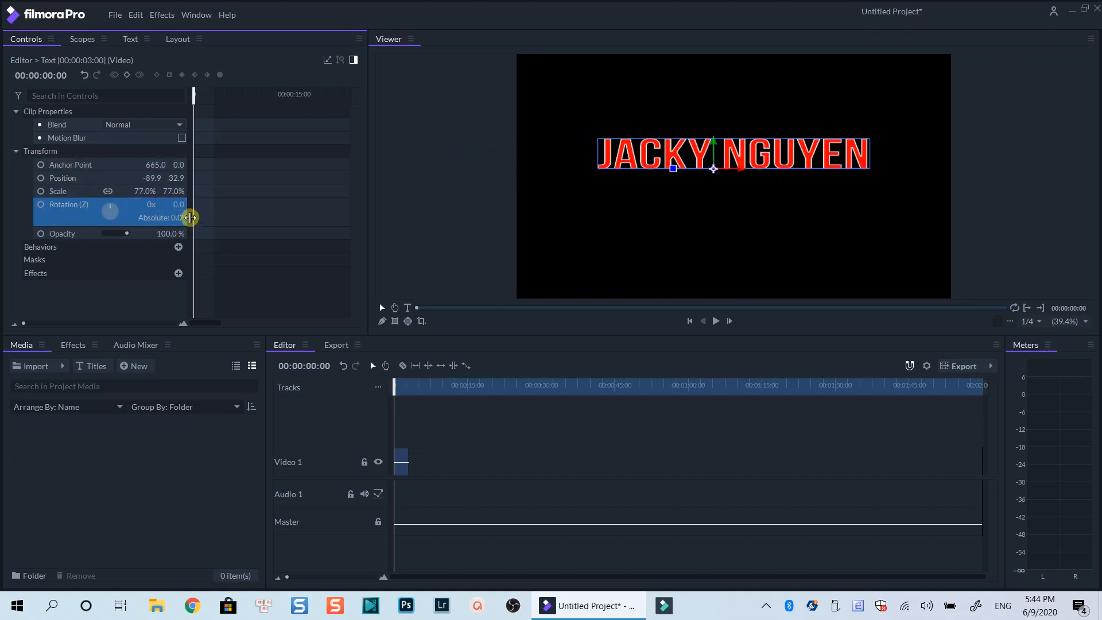
drag(127, 233, 135, 234)
click(497, 413)
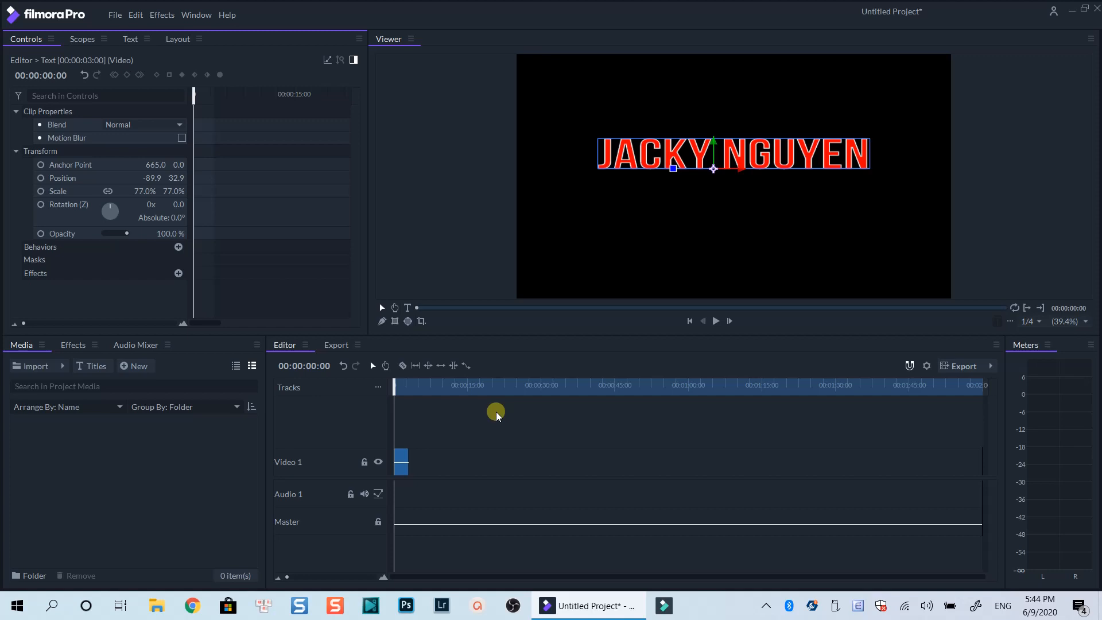
Import the installed title LowerThirds 35 into the project media
click(89, 367)
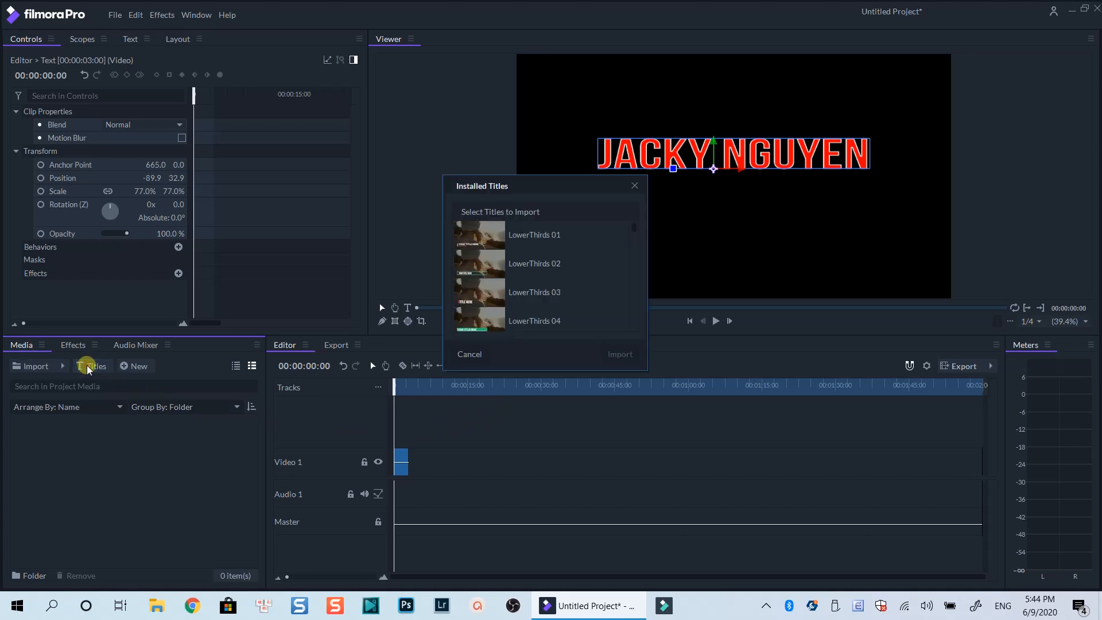
scroll(518, 278, down, 10)
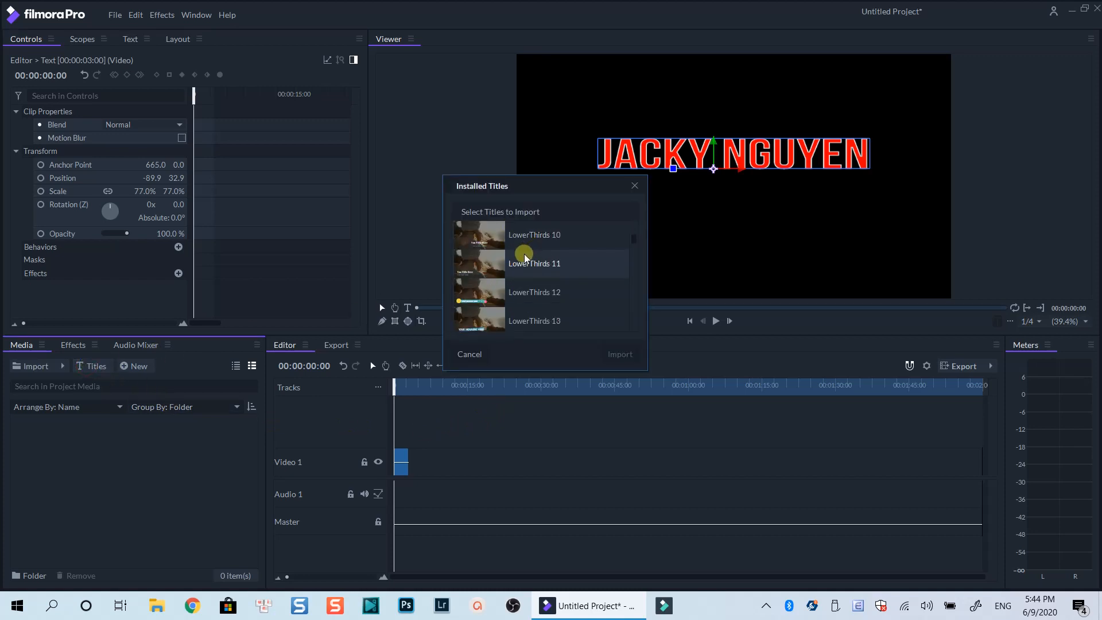
scroll(518, 255, up, 3)
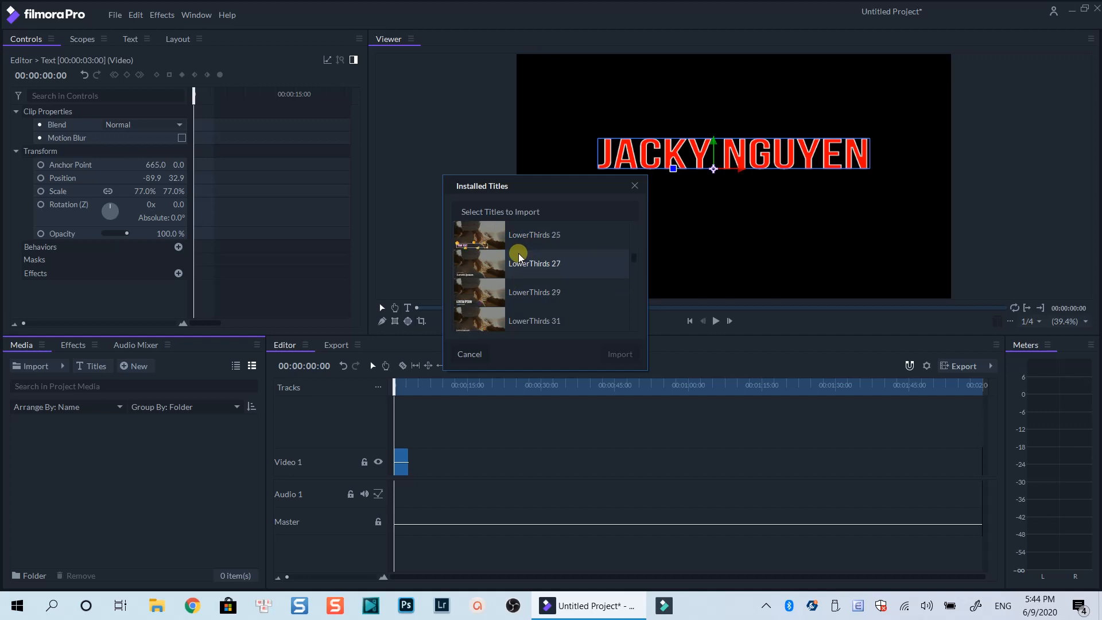
scroll(517, 261, down, 3)
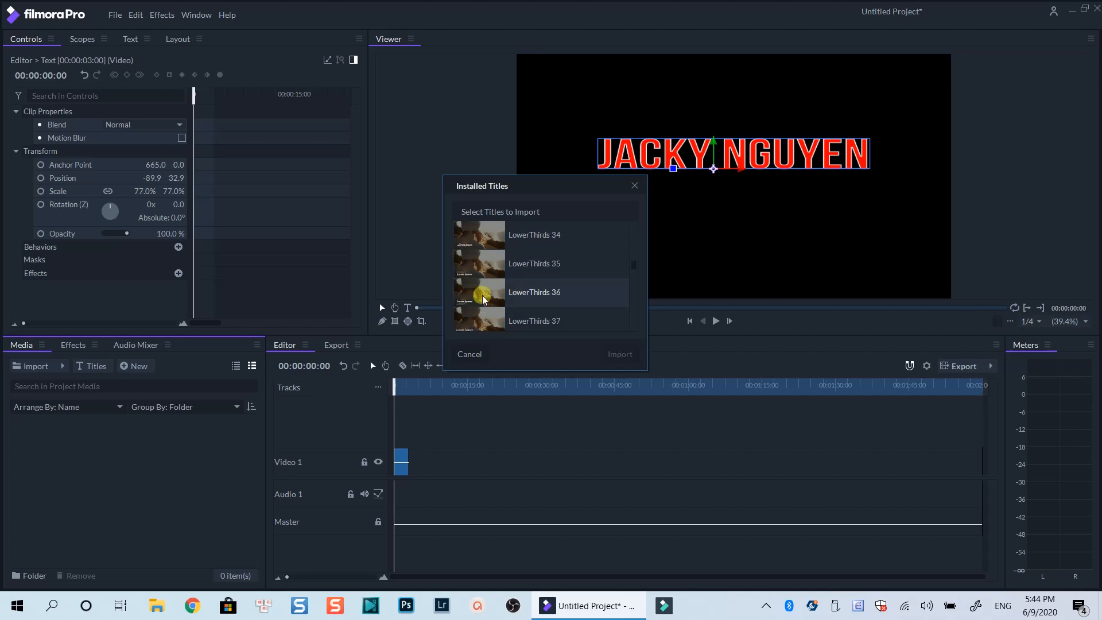
click(481, 269)
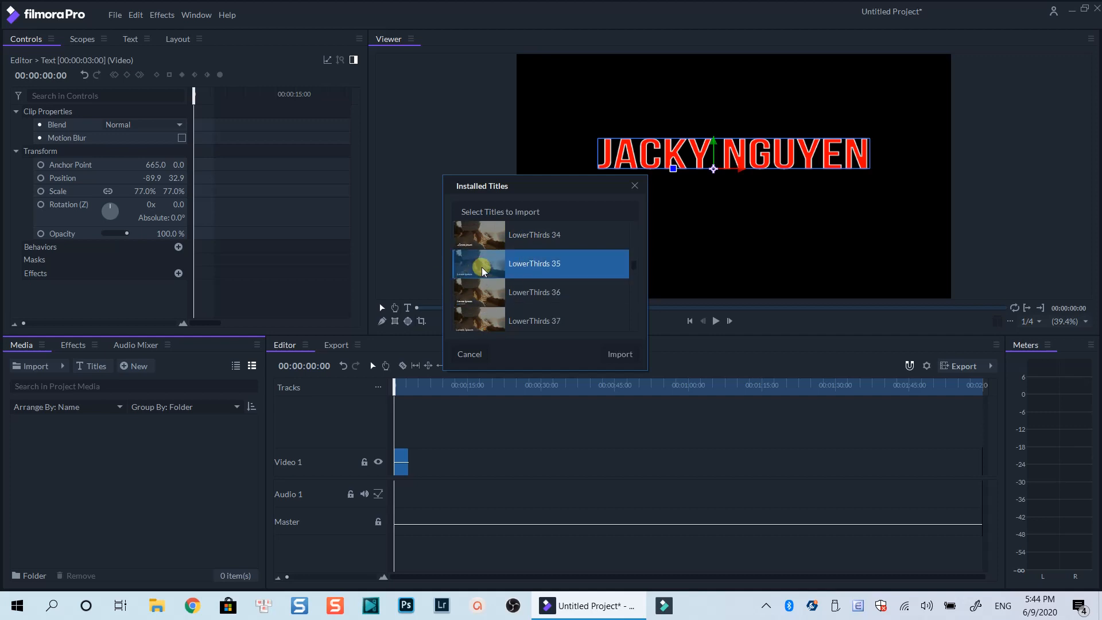
click(602, 354)
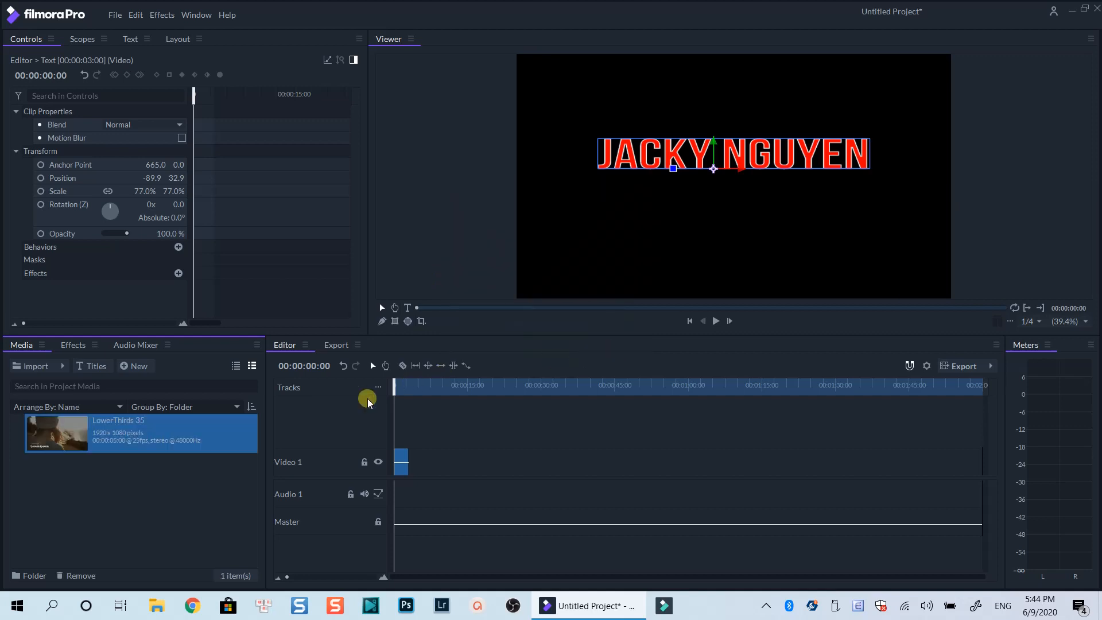
Place LowerThirds 35 on Video 1 directly after the text clip and play it back from its middle
drag(118, 455, 417, 453)
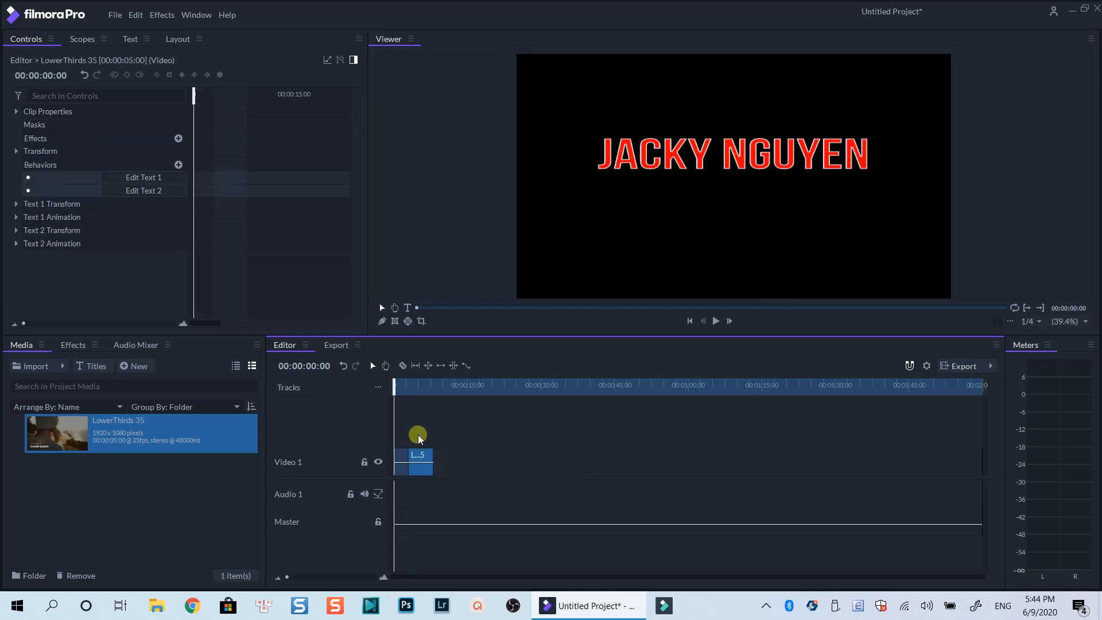
click(418, 390)
key(space)
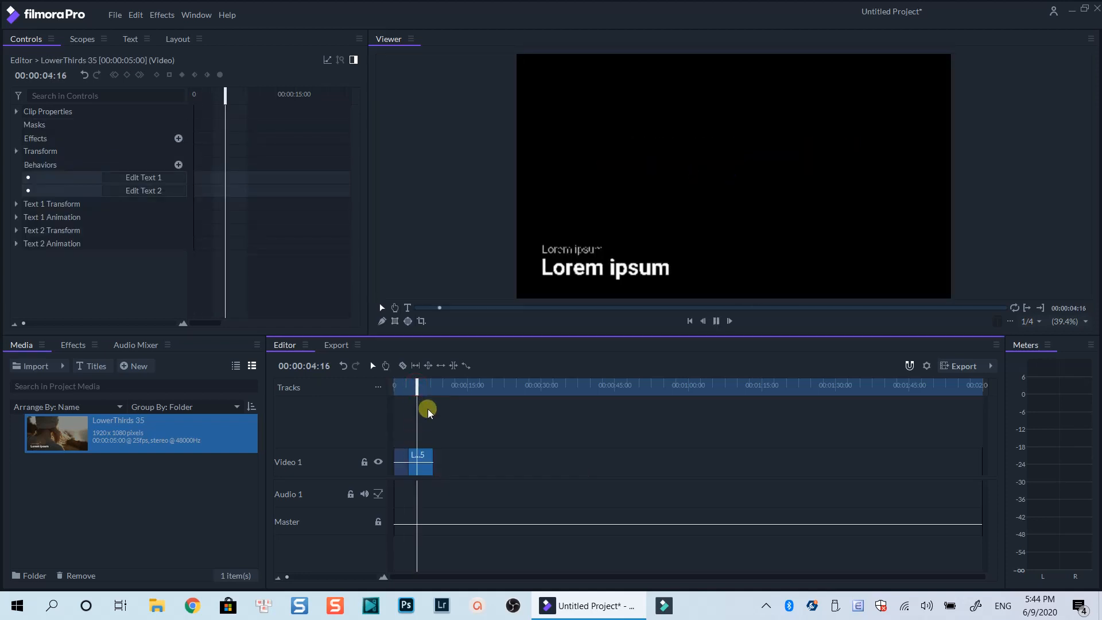
Replace the lower third's larger Lorem ipsum line with the person's full name and change that line's font
click(420, 464)
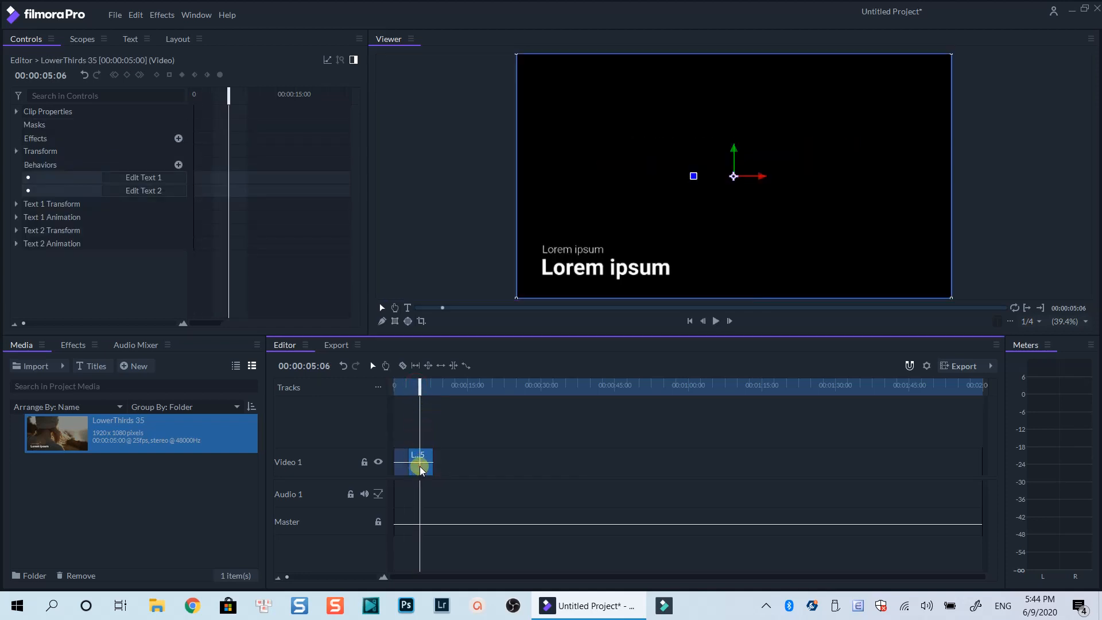
click(578, 269)
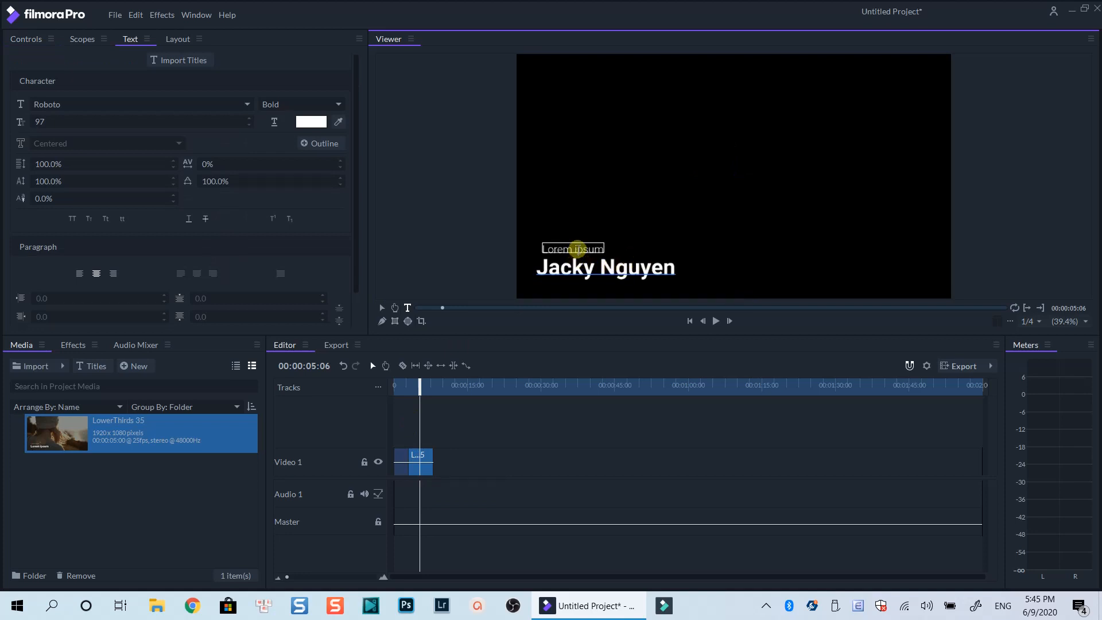
click(583, 268)
double_click(583, 267)
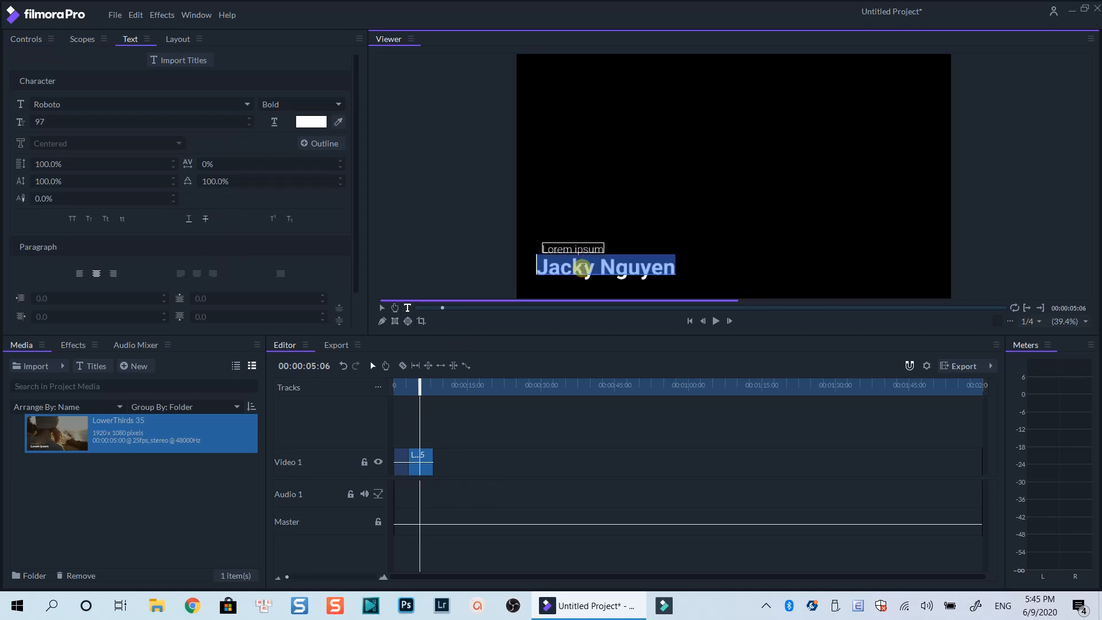
click(152, 101)
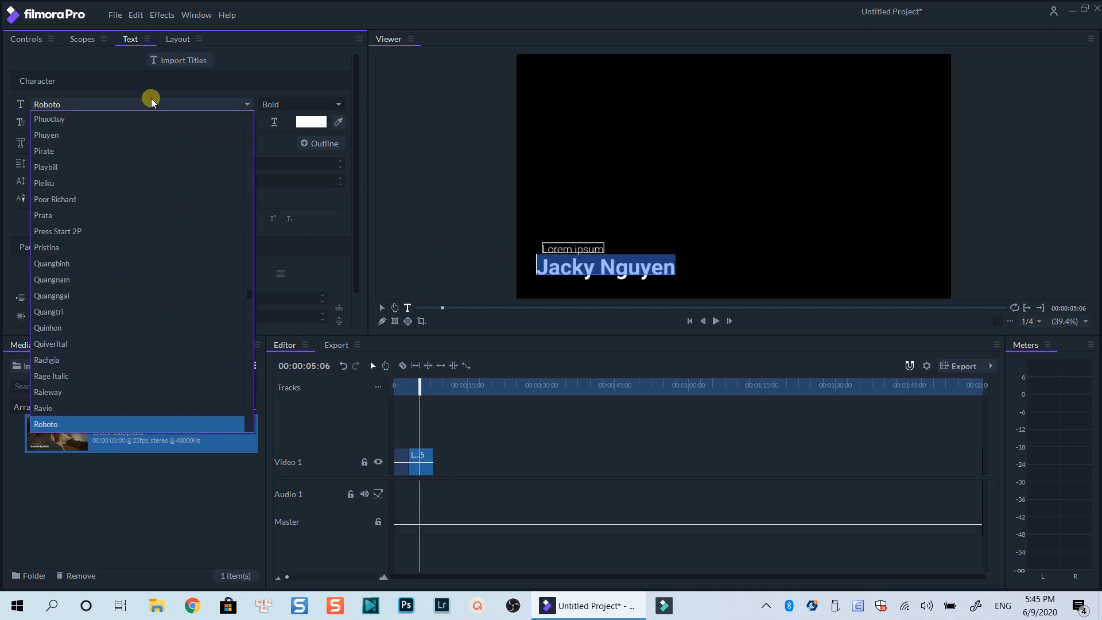
key(a)
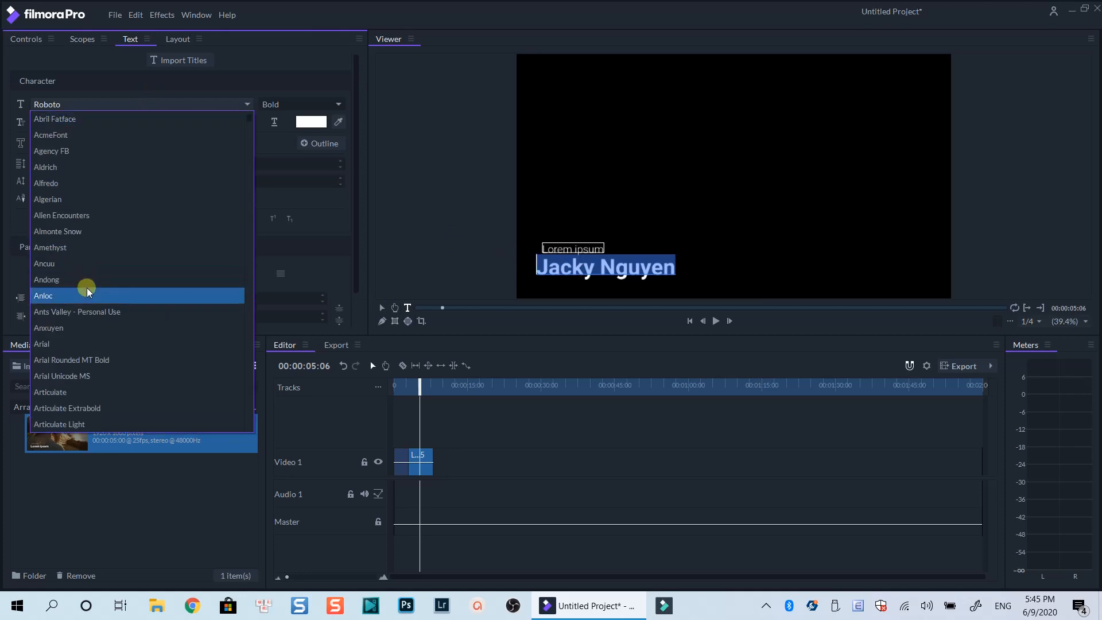
key(Down)
key(Down)
key(Down)
key(Down)
key(Down)
key(Down)
key(Down)
key(Down)
key(Down)
key(Down)
key(Down)
key(Down)
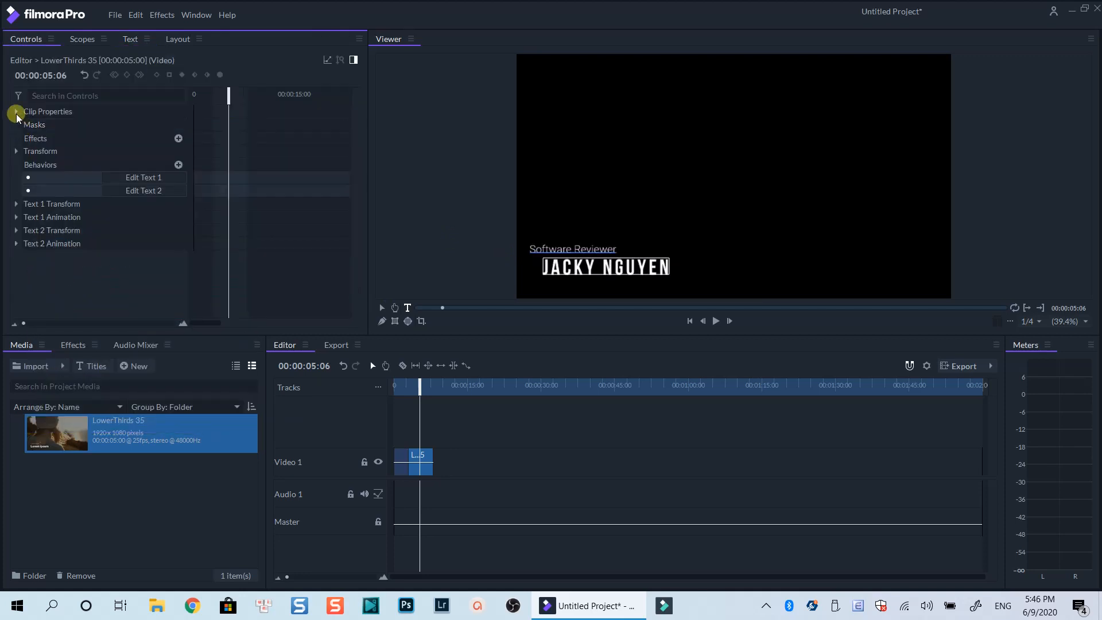
Examine the lower third's Clip Properties and the animation presets available for Text 1 of the Title 02 clip
click(15, 112)
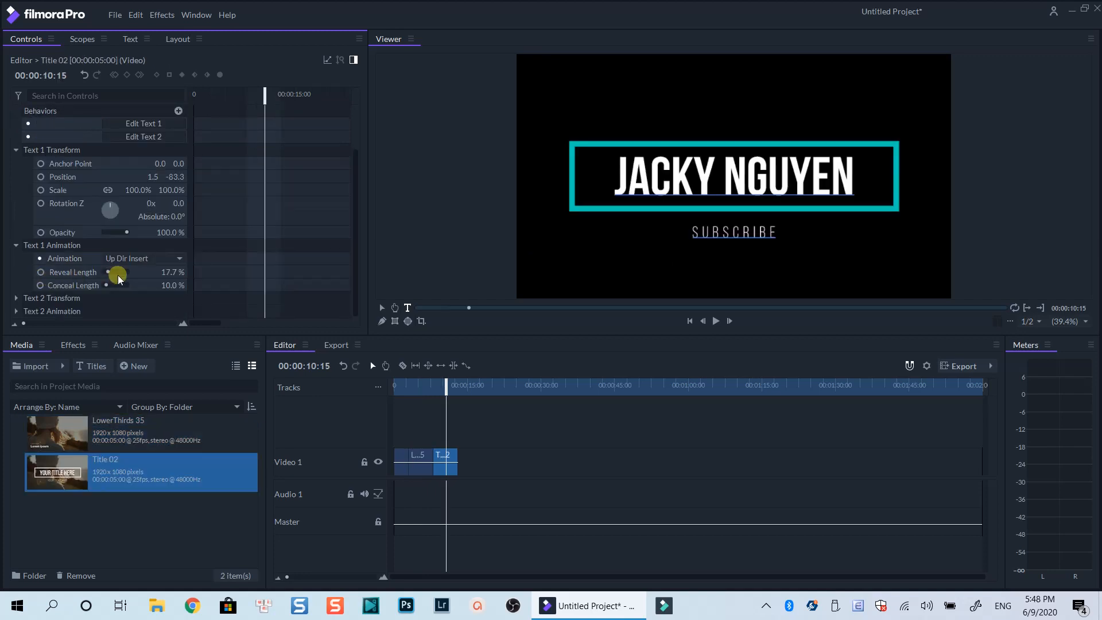
click(149, 260)
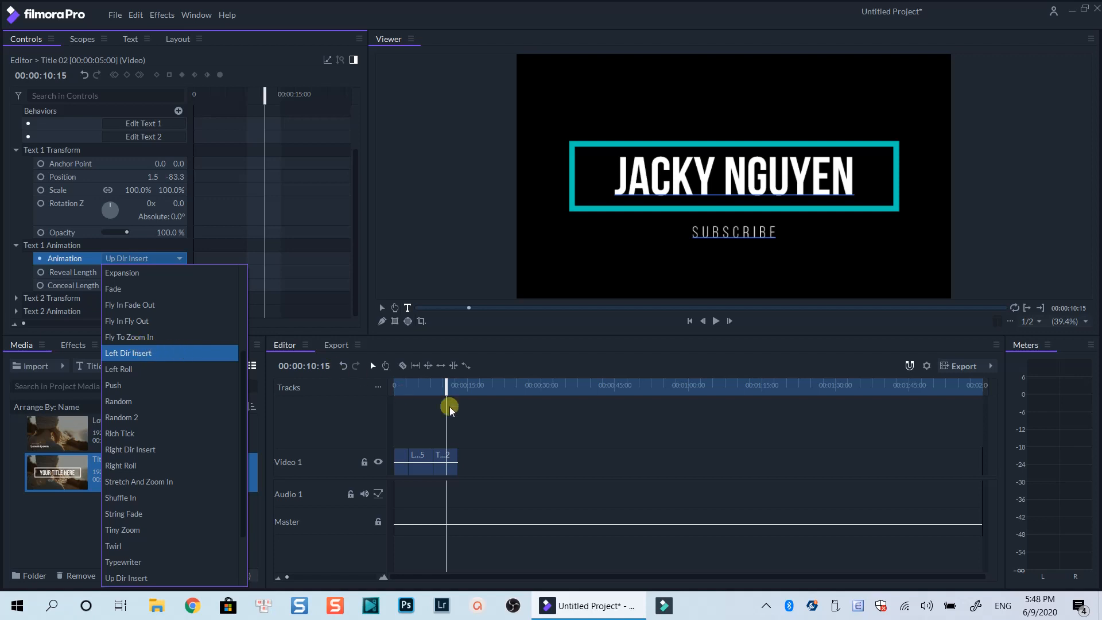
click(526, 427)
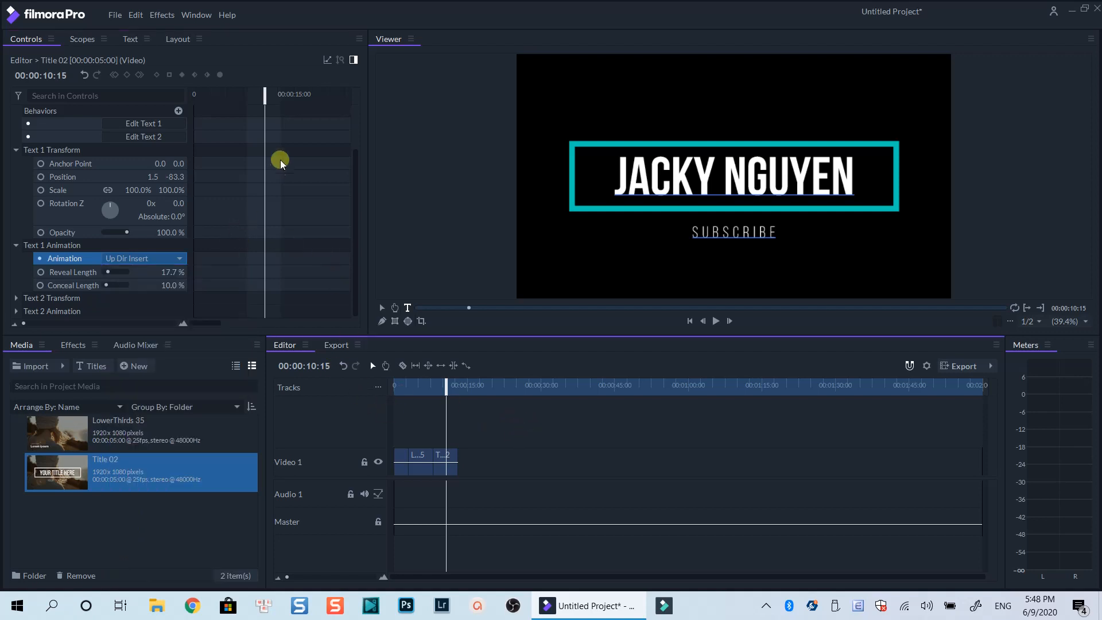
Add Position and Anchor Point keyframes to Text 1 of the Title 02 clip at 00:00:08:08
drag(269, 100, 255, 122)
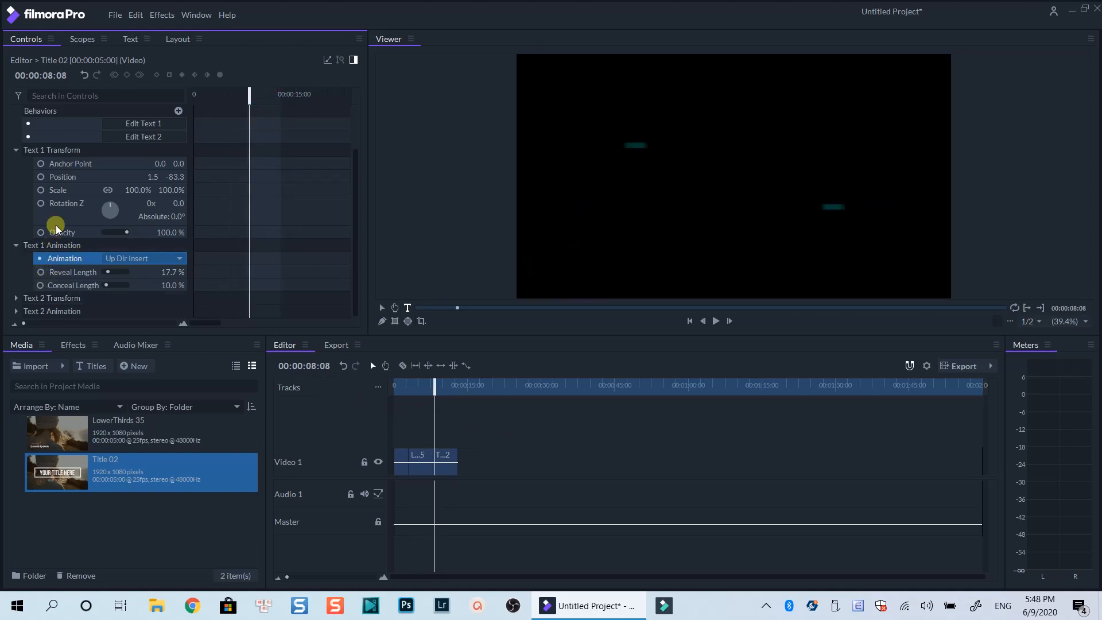
click(42, 177)
click(40, 164)
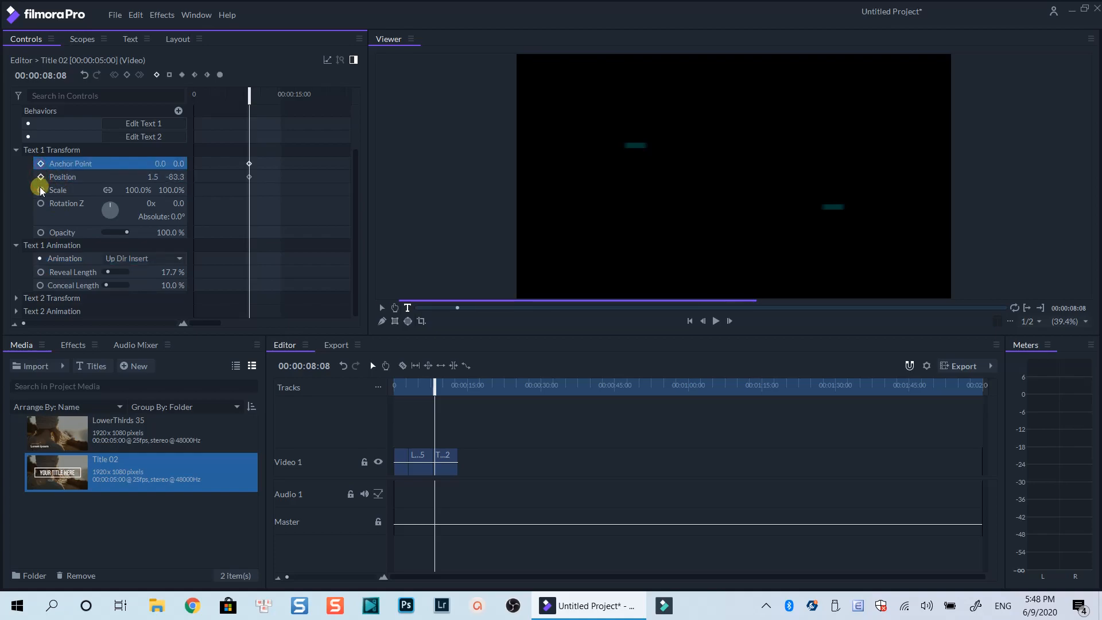